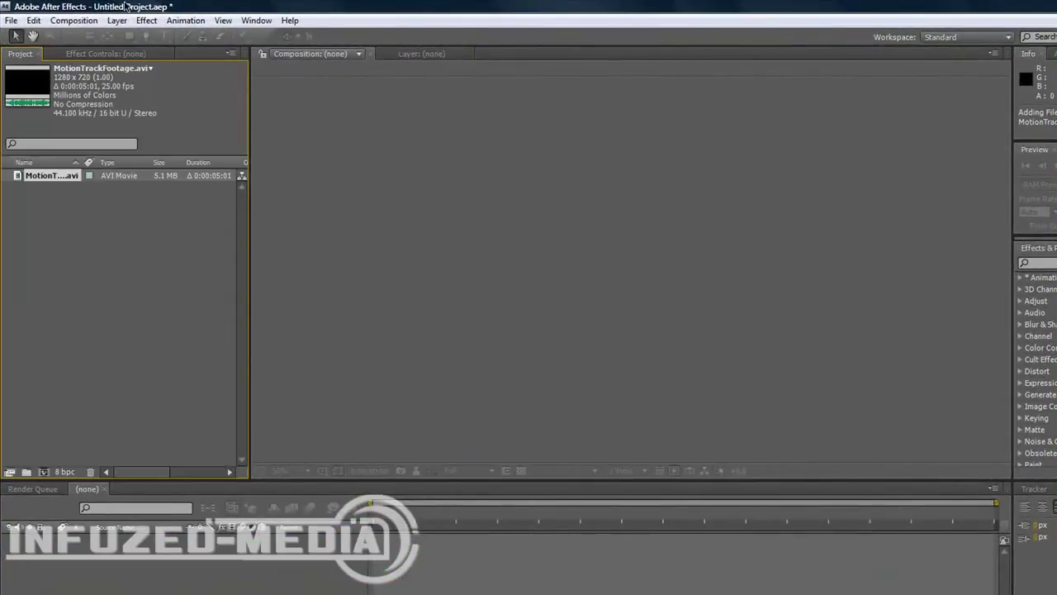
Step: Create a composition from MotionTrackFootage.avi and preview it up to 0:00:01:14
left_click_drag(42, 176, 48, 469)
left_click_drag(399, 512, 565, 514)
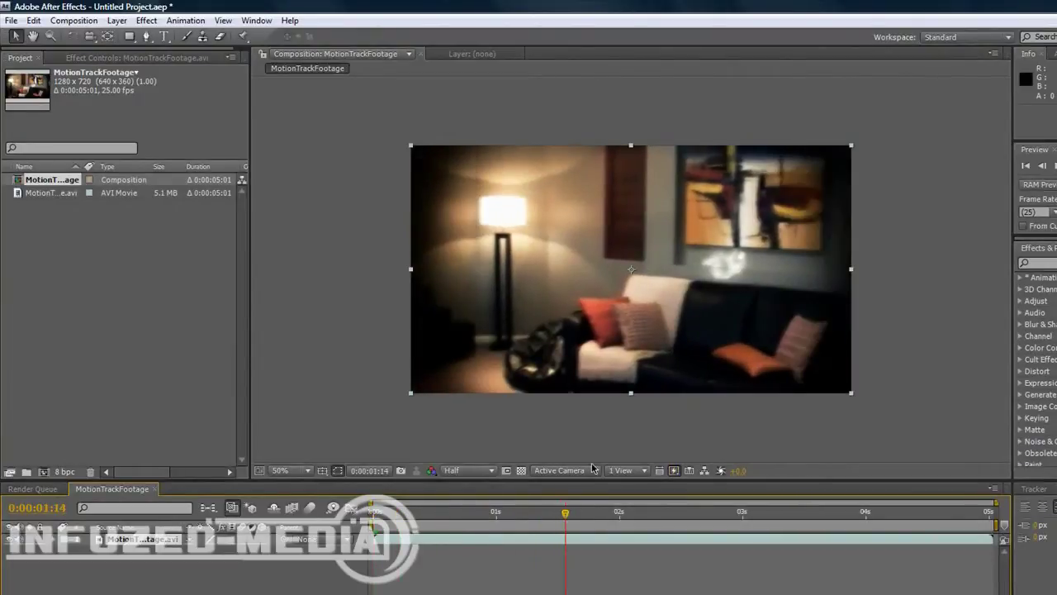
left_click(592, 461)
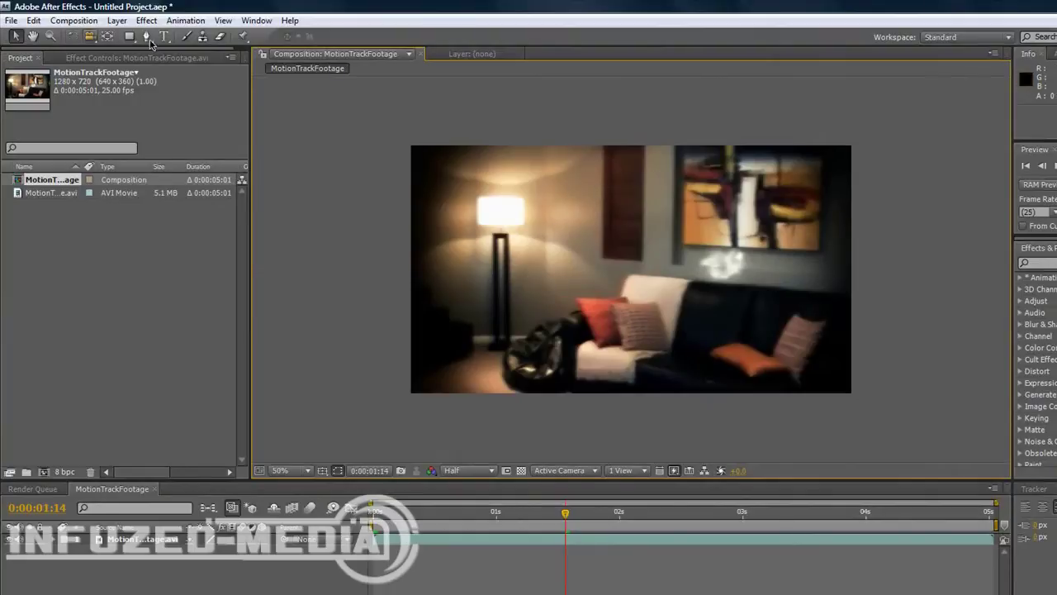
Step: Add a null object layer above the footage in the composition
left_click(115, 21)
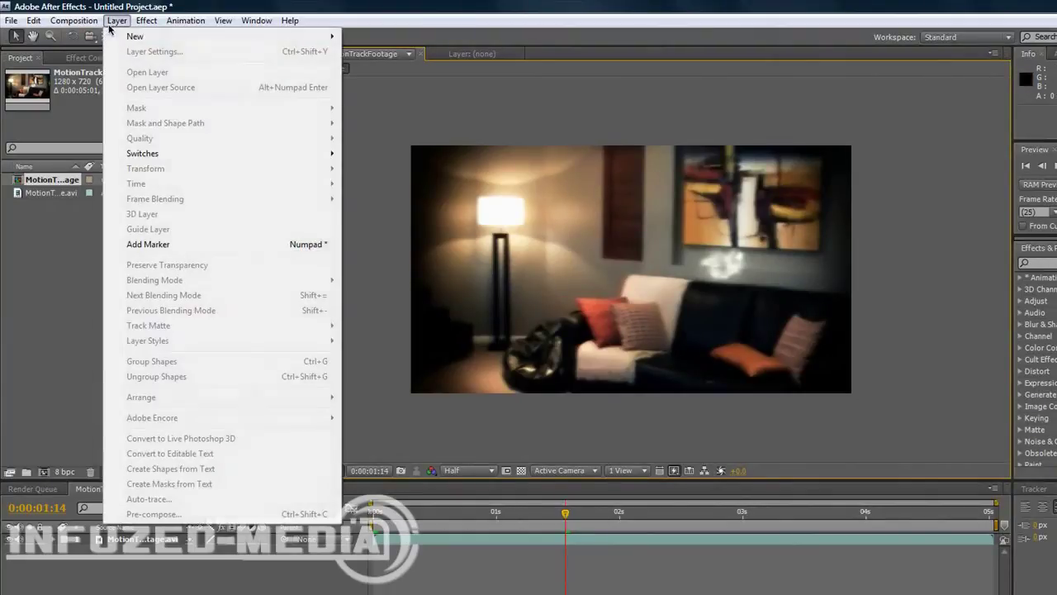
mouse_move(135, 36)
left_click(383, 97)
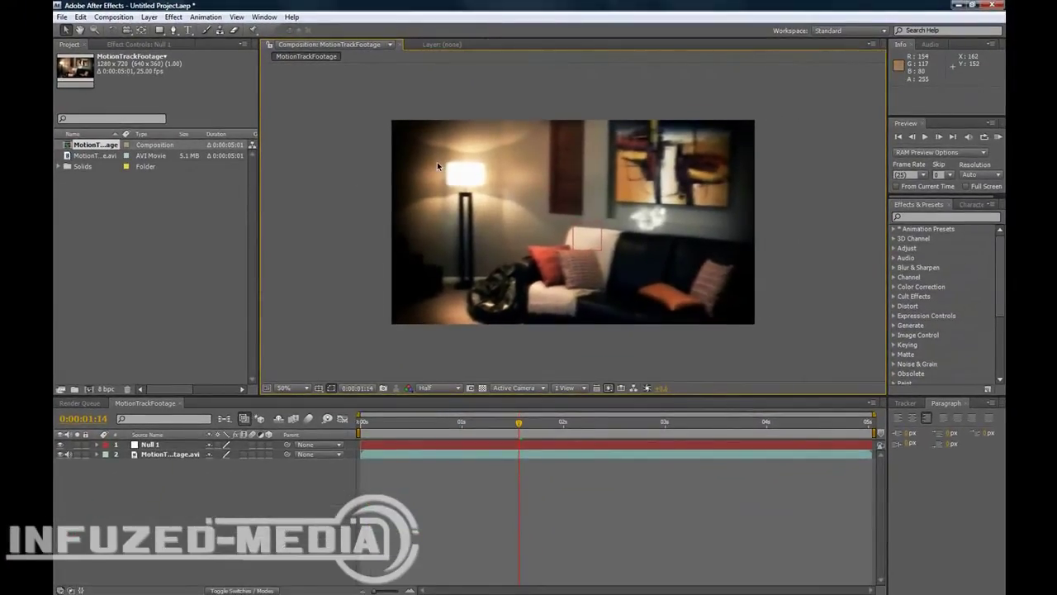
Step: Display the Tracker controls in the workspace
left_click(915, 214)
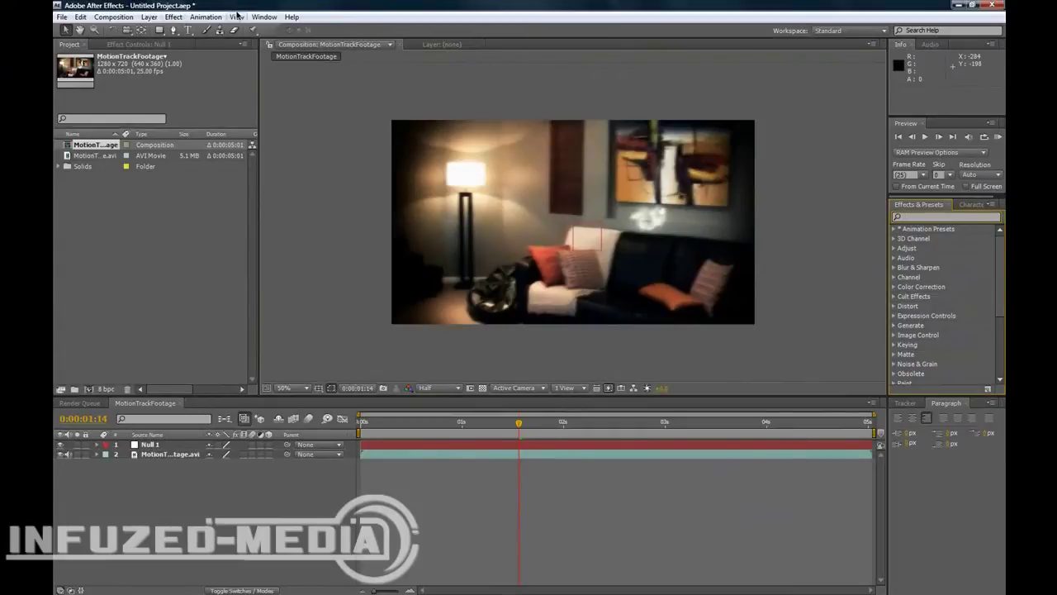
left_click(173, 17)
mouse_move(265, 17)
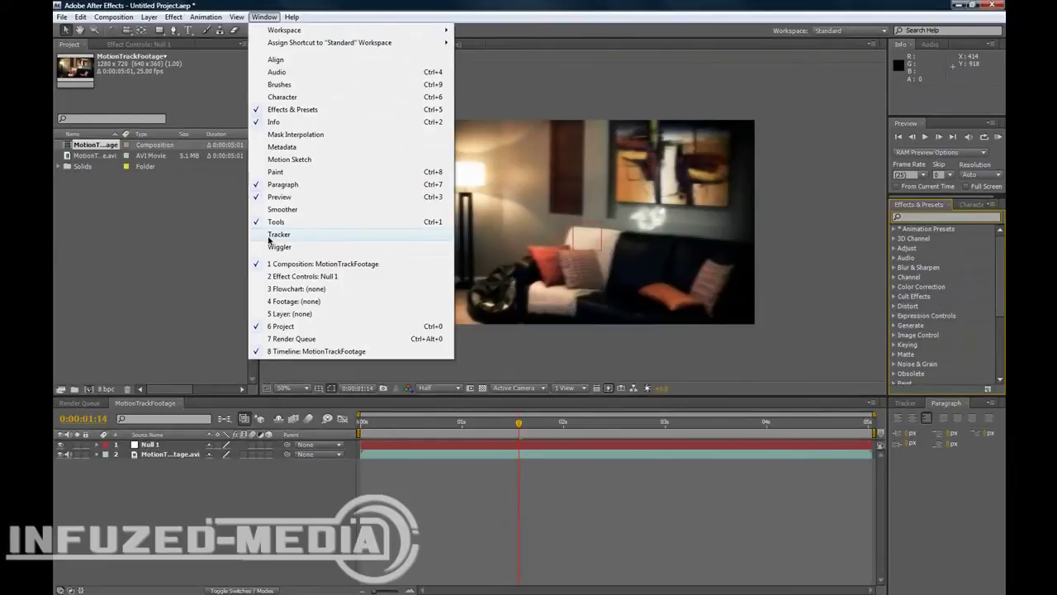
left_click(278, 235)
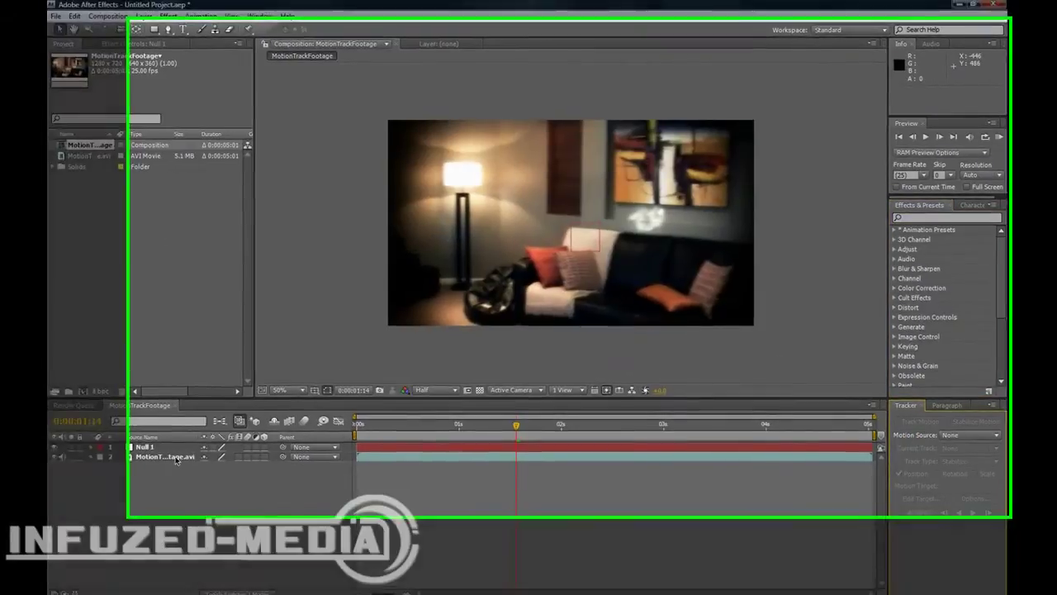
Step: Open the MotionTrackFootage.avi layer for viewing and start Track Motion on it
left_click(398, 456)
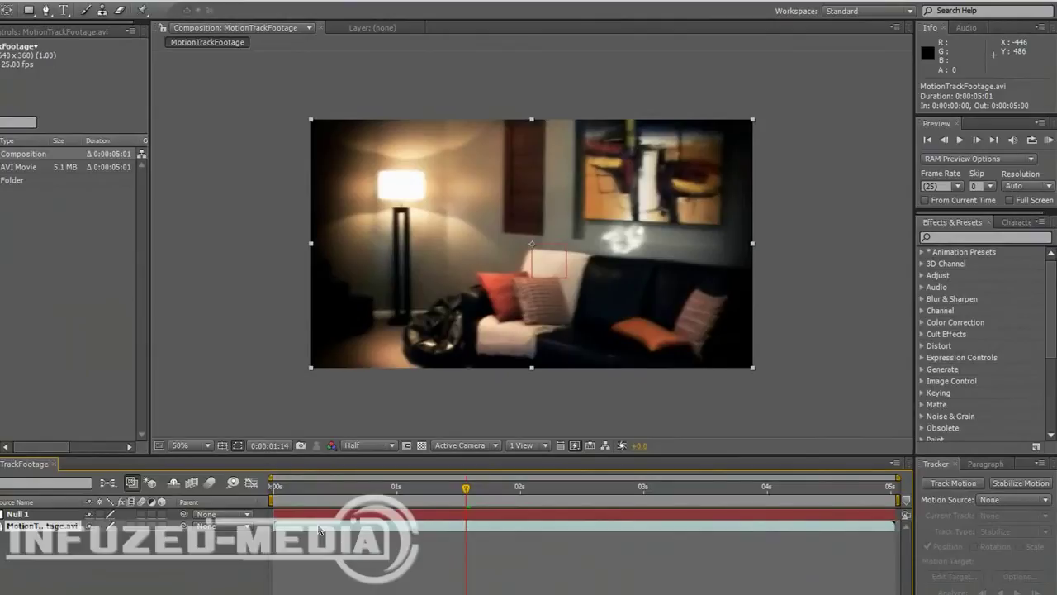
double_click(318, 528)
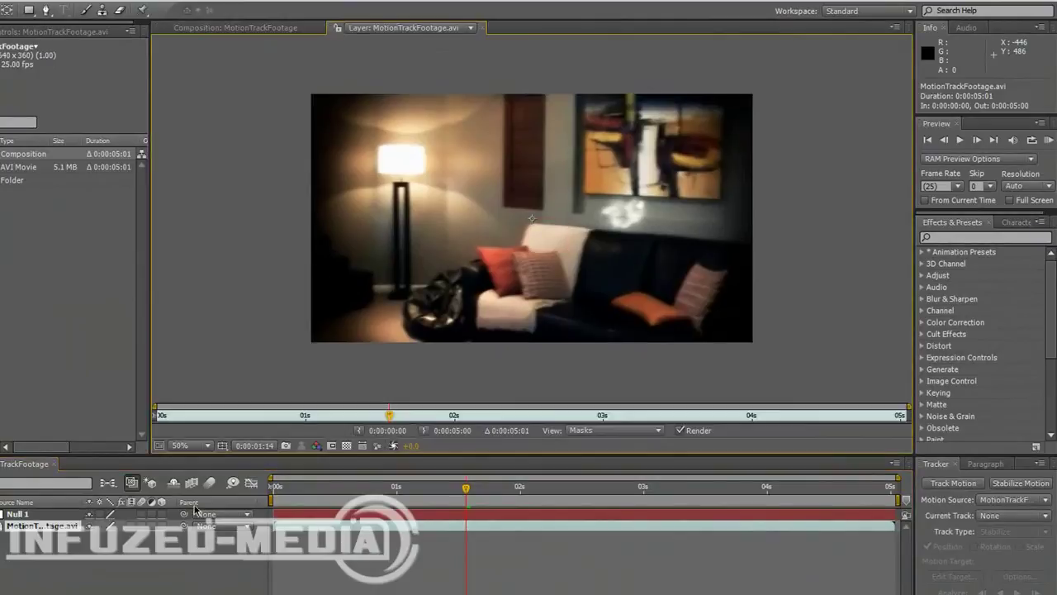
left_click(959, 483)
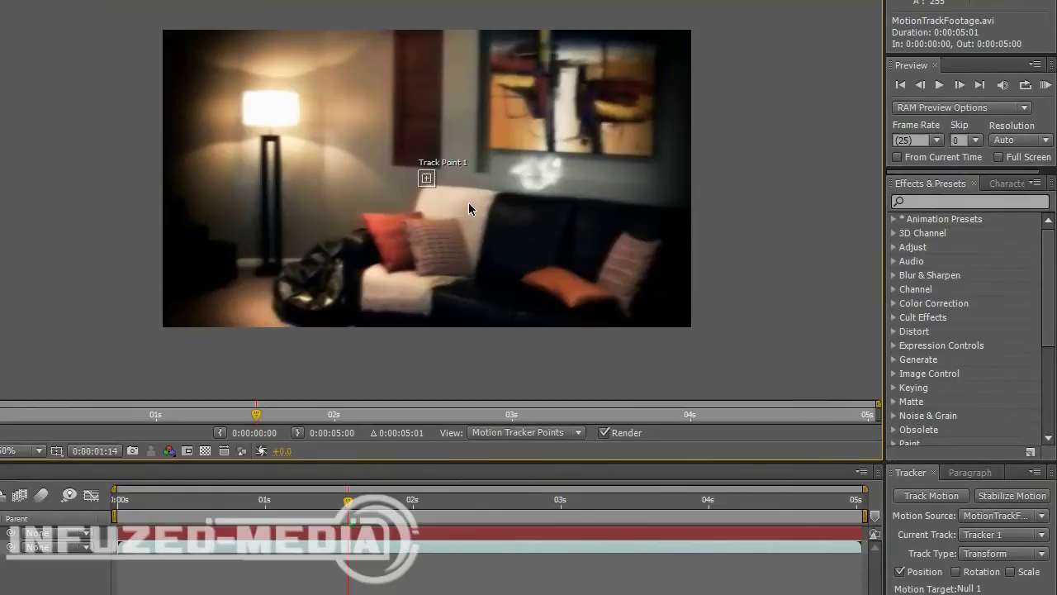
Step: Fit Track Point 1 around the dark top of the lamp stand, just below the shade, at 0:00:00:00
scroll(440, 190, "up", 2)
scroll(437, 189, "down", 2)
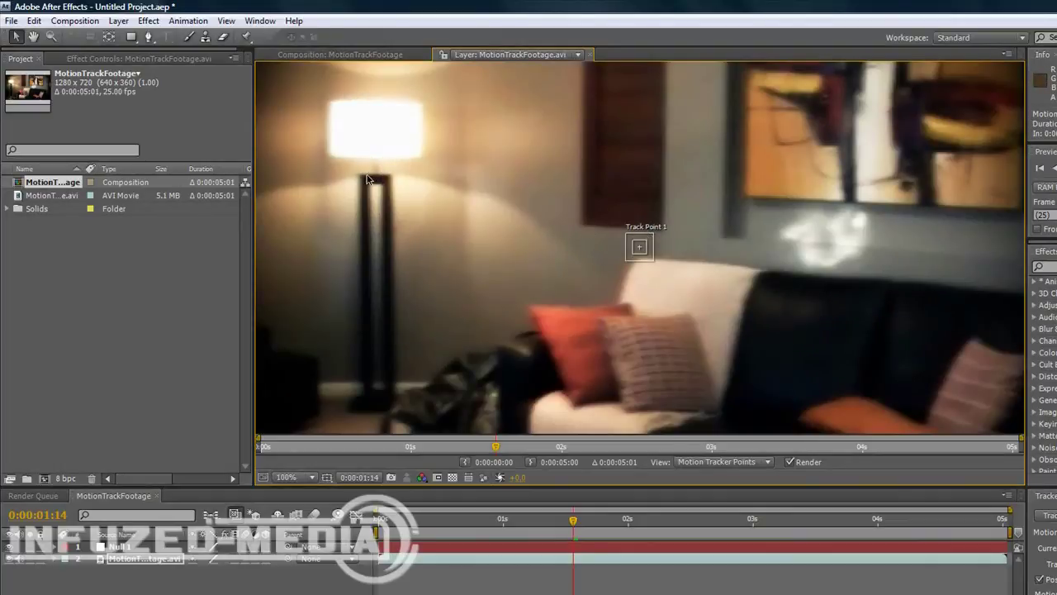
left_click_drag(743, 523, 660, 507)
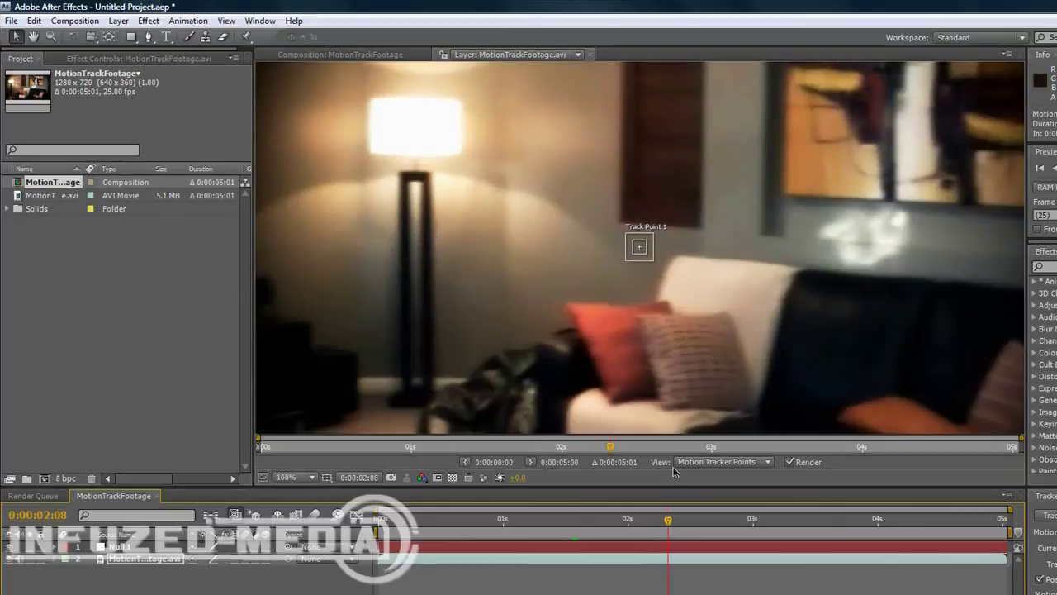
key("comma")
left_click_drag(651, 520, 568, 519)
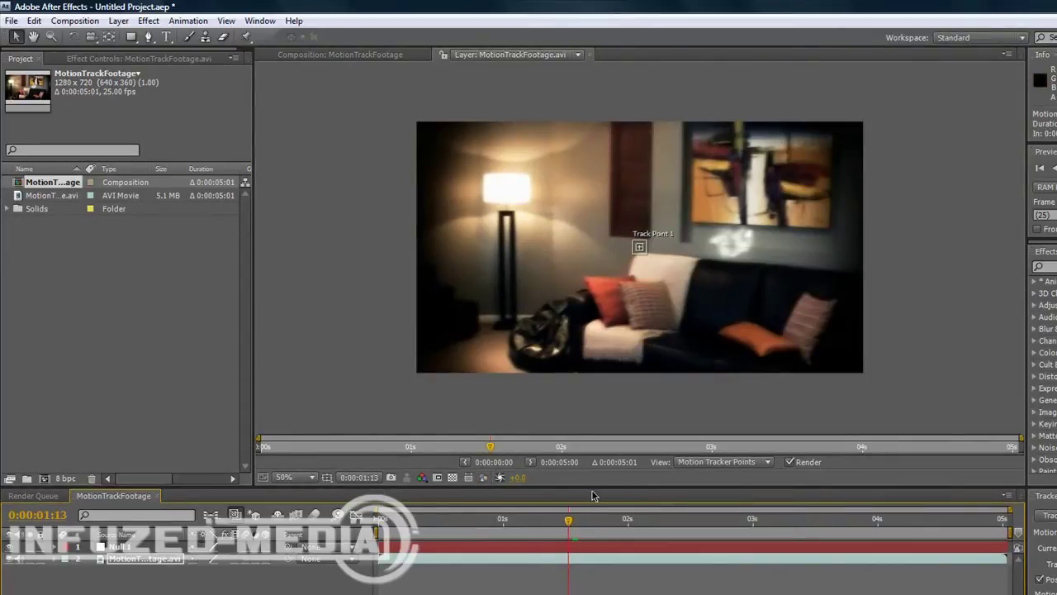
left_click_drag(557, 518, 499, 518)
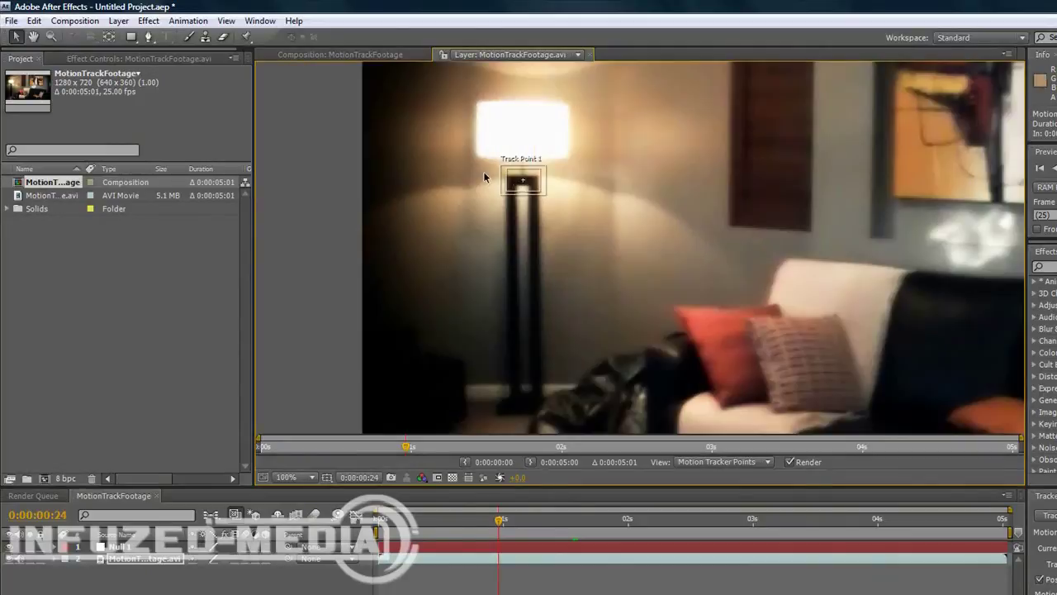
left_click_drag(499, 521, 378, 520)
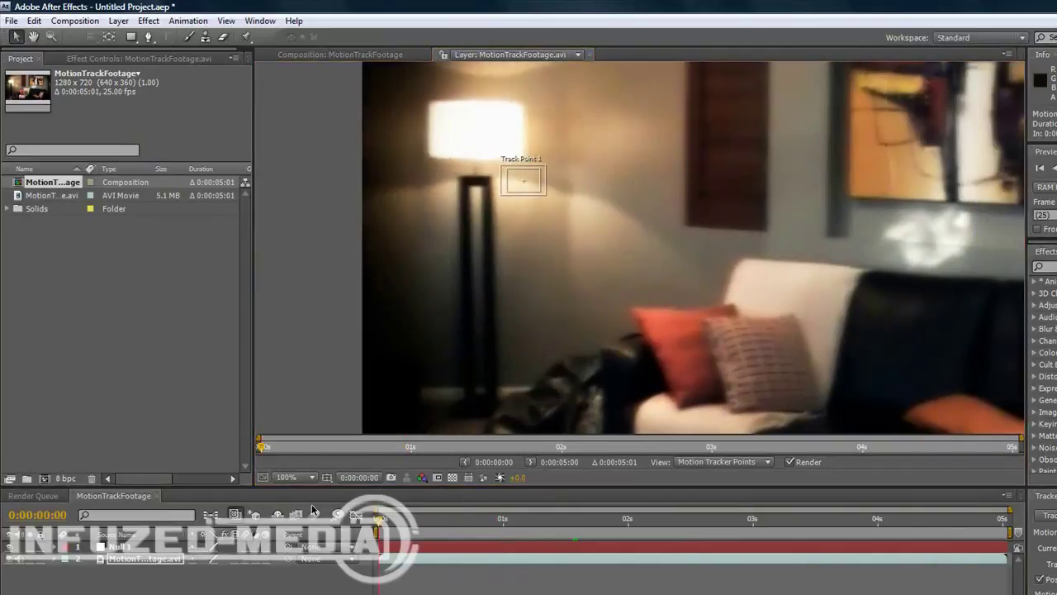
left_click_drag(522, 181, 487, 177)
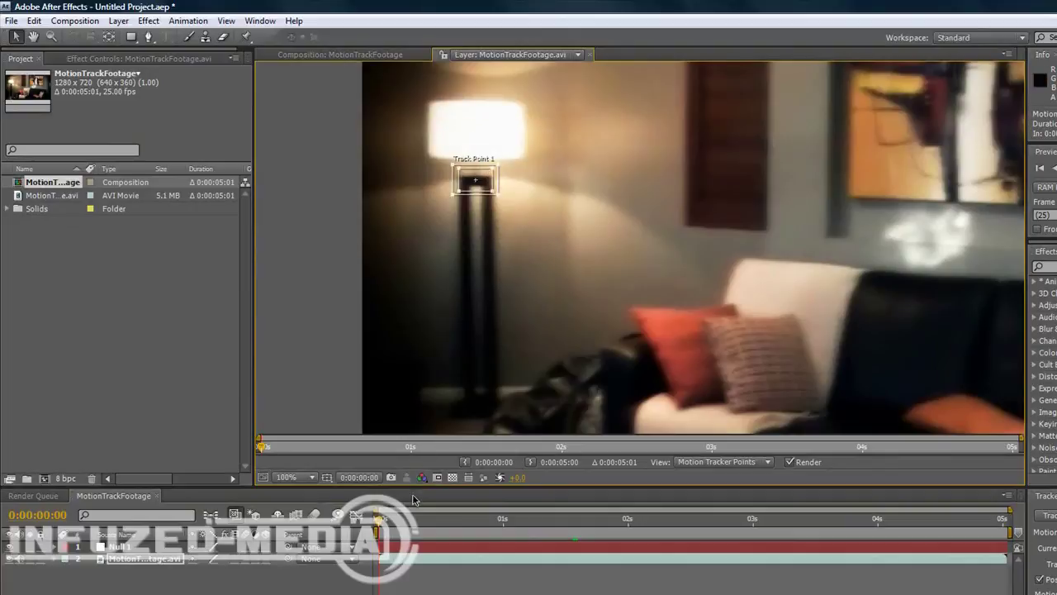
Step: Set Null 1 as the motion target and analyze the track forward from 0:00:00:00
left_click(452, 521)
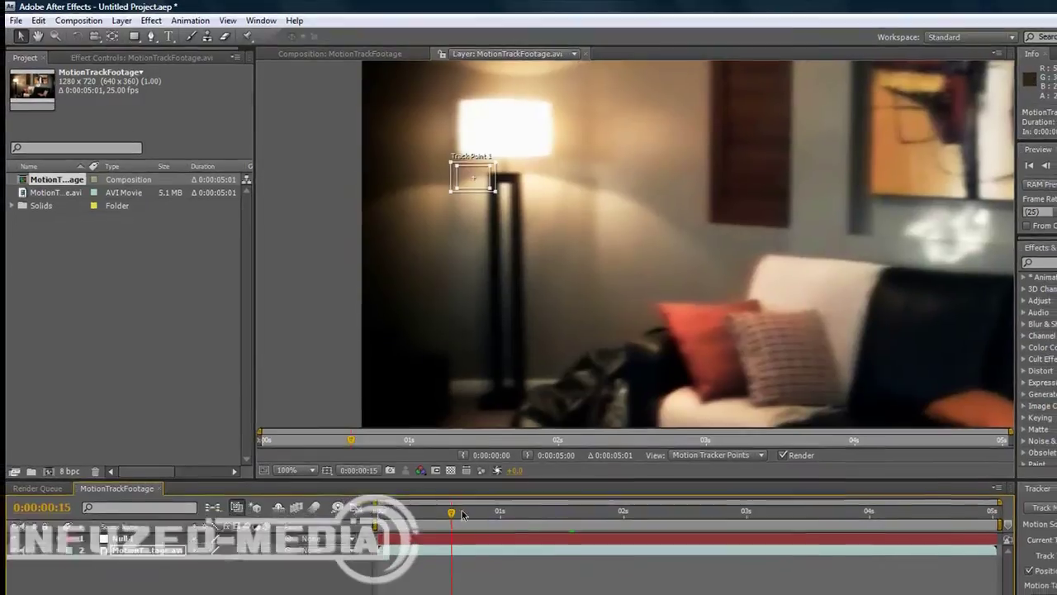
left_click_drag(457, 521, 1007, 537)
left_click_drag(883, 441, 343, 417)
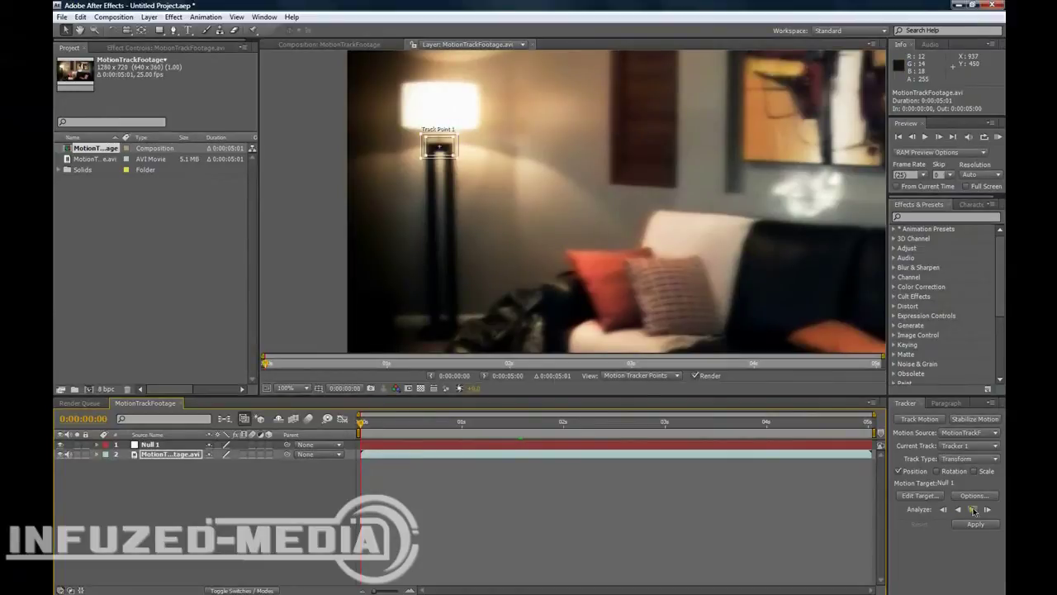
left_click(927, 496)
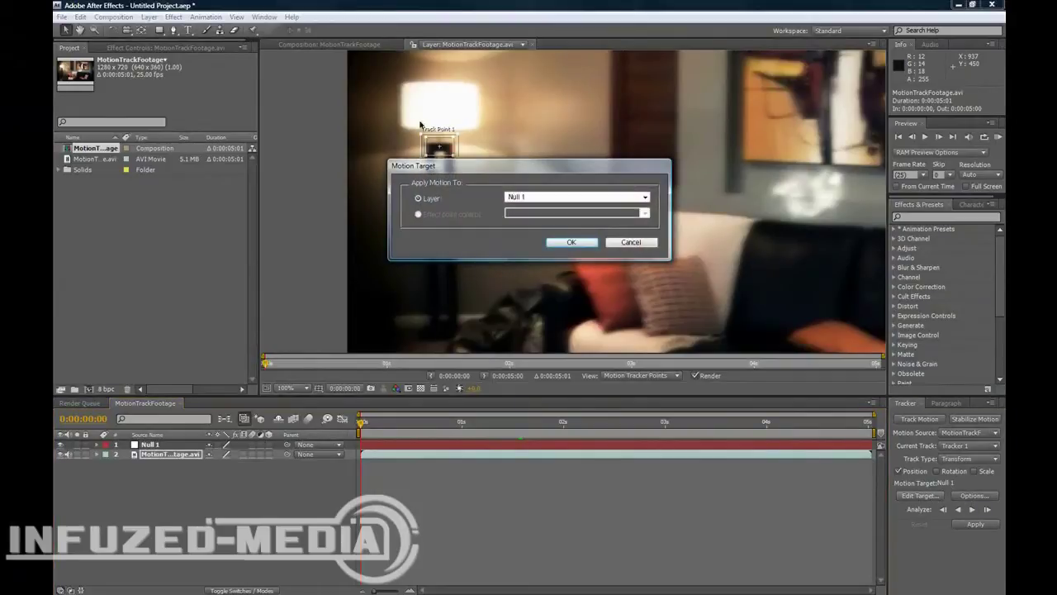
left_click(569, 242)
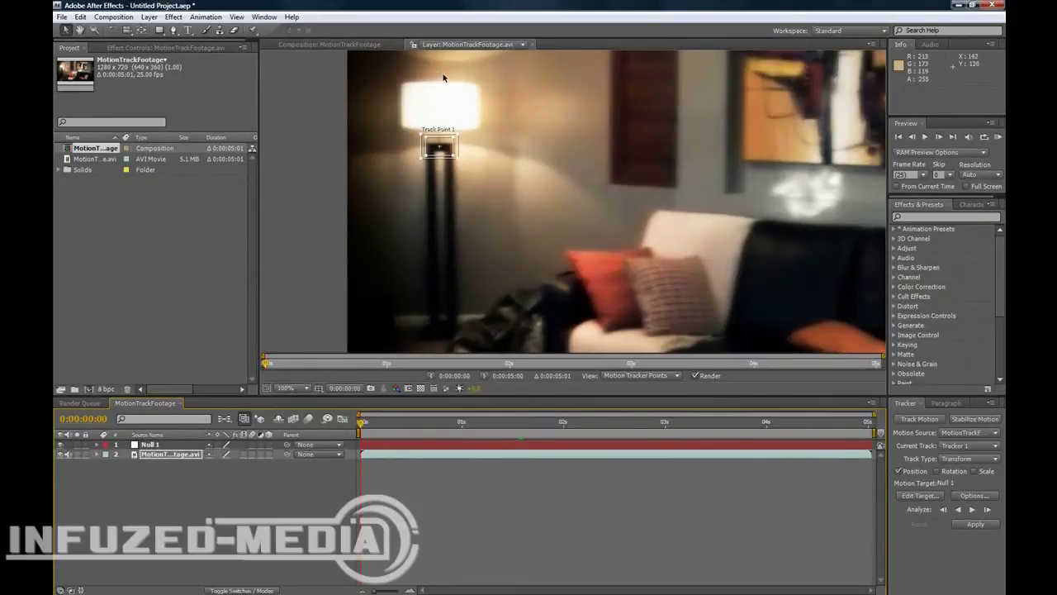
left_click(972, 510)
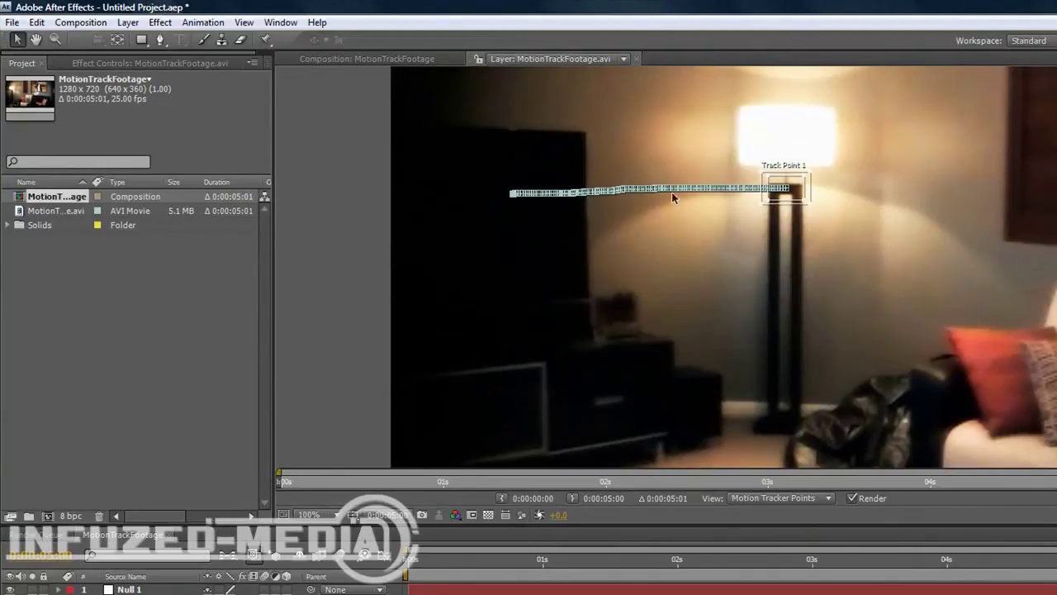
Step: Review the tracked path on the lamp and apply the motion to Null 1 in the X and Y dimensions
left_click_drag(666, 564, 484, 561)
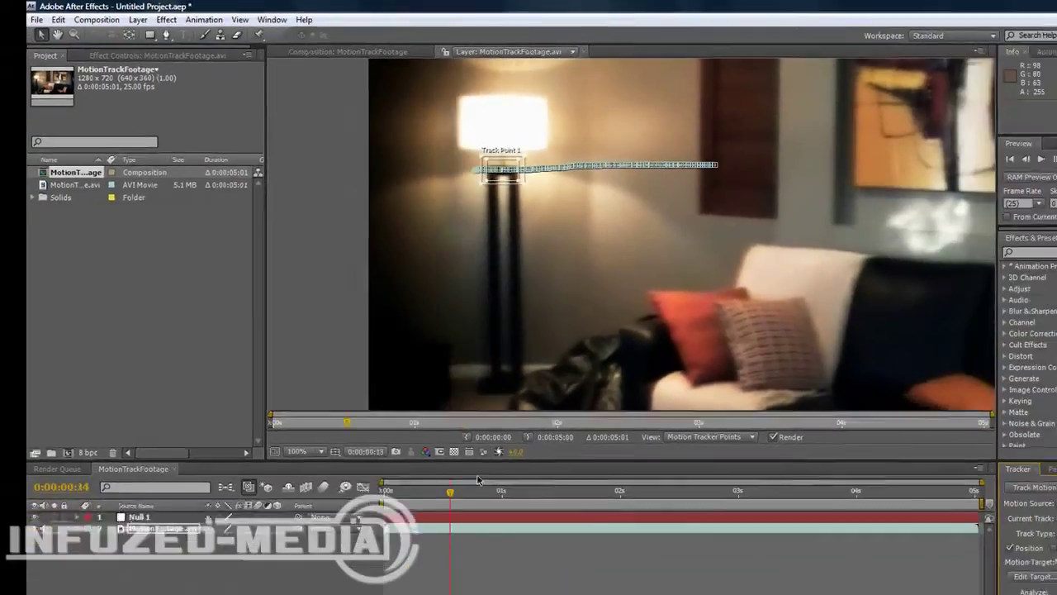
left_click_drag(477, 480, 703, 488)
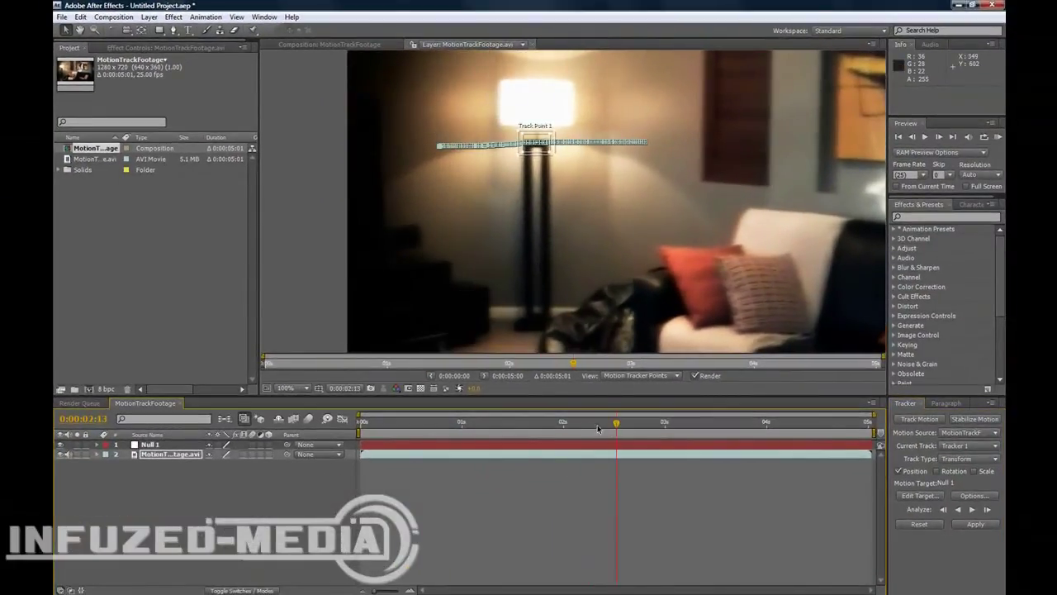
left_click_drag(598, 428, 361, 421)
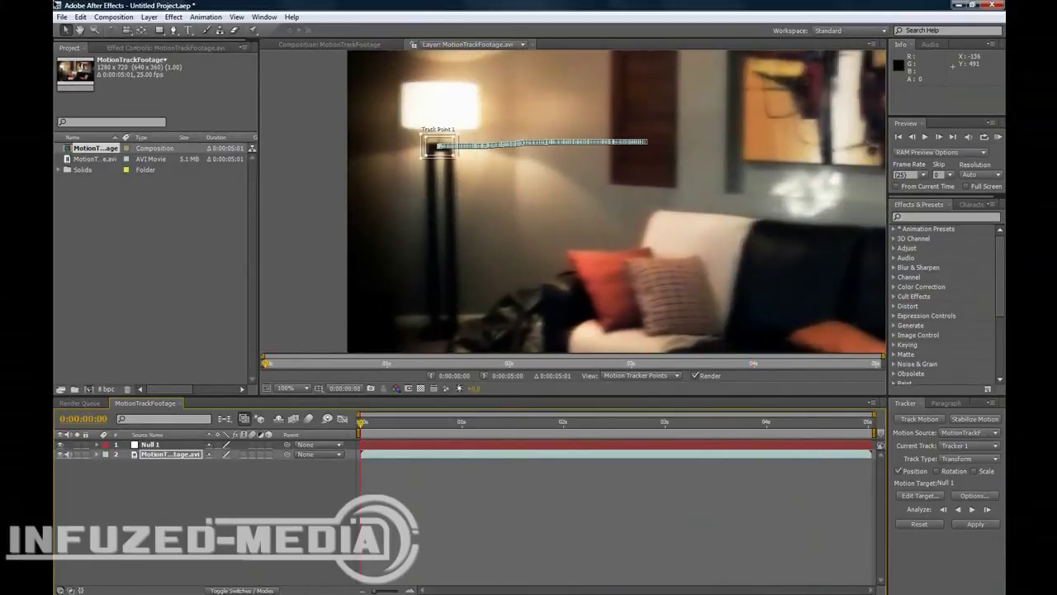
left_click(976, 524)
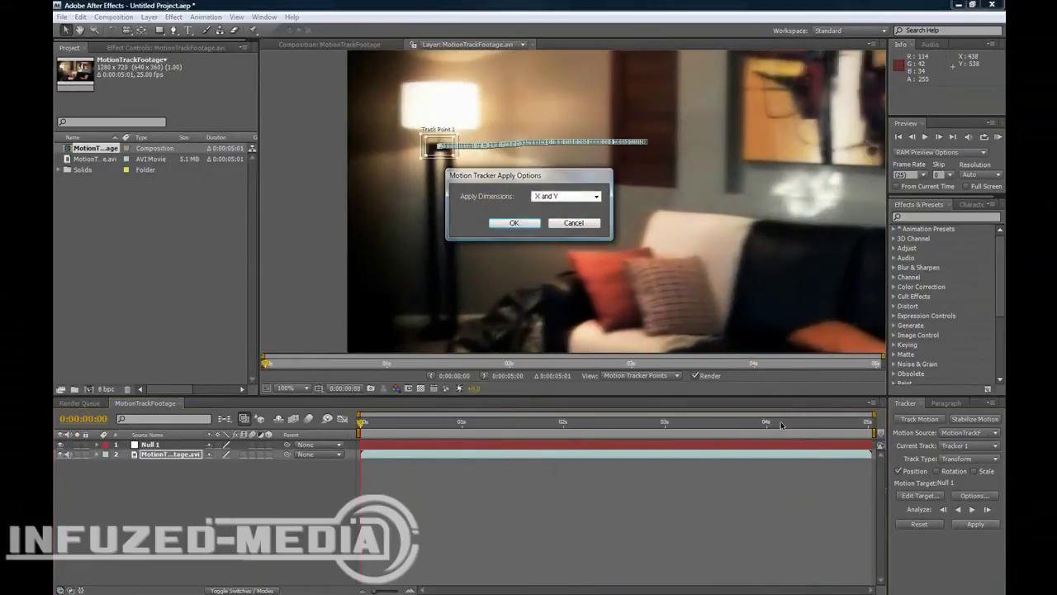
left_click(575, 197)
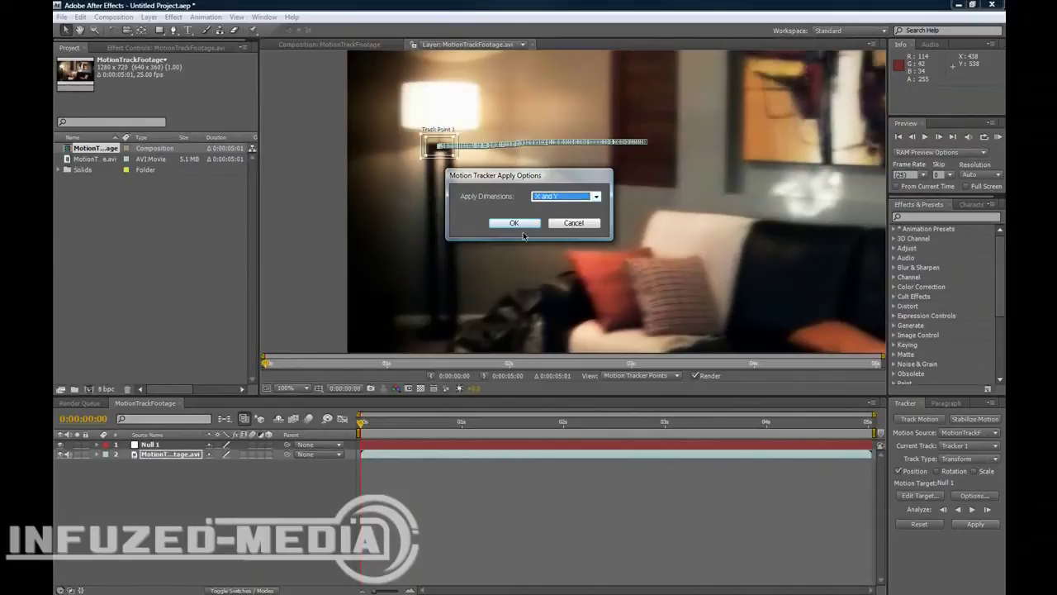
left_click(513, 224)
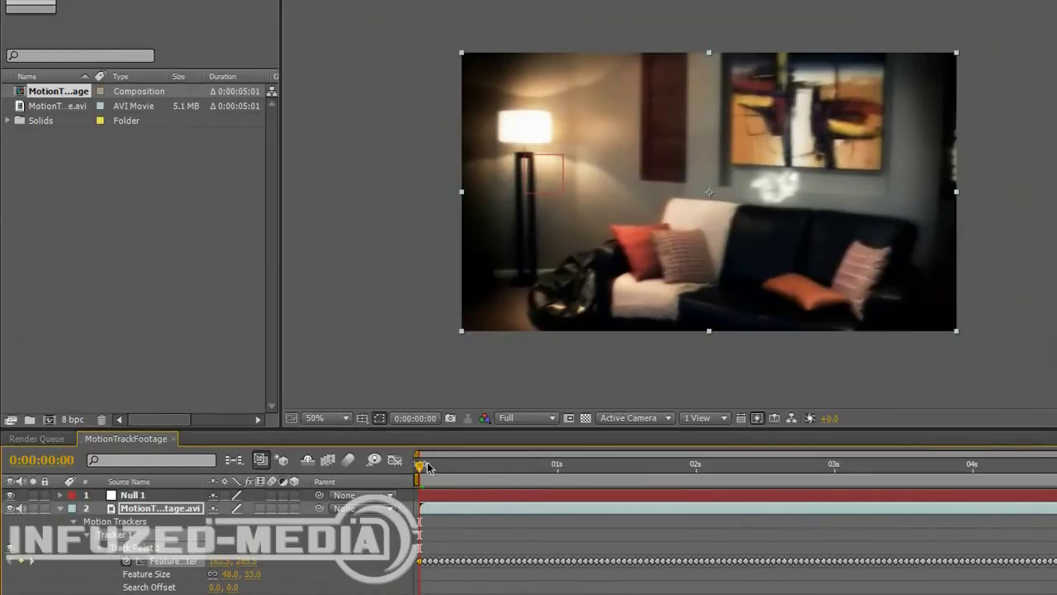
Step: Check the null's movement against the lamp over time and collapse the footage layer's tracker properties
left_click_drag(427, 468, 657, 468)
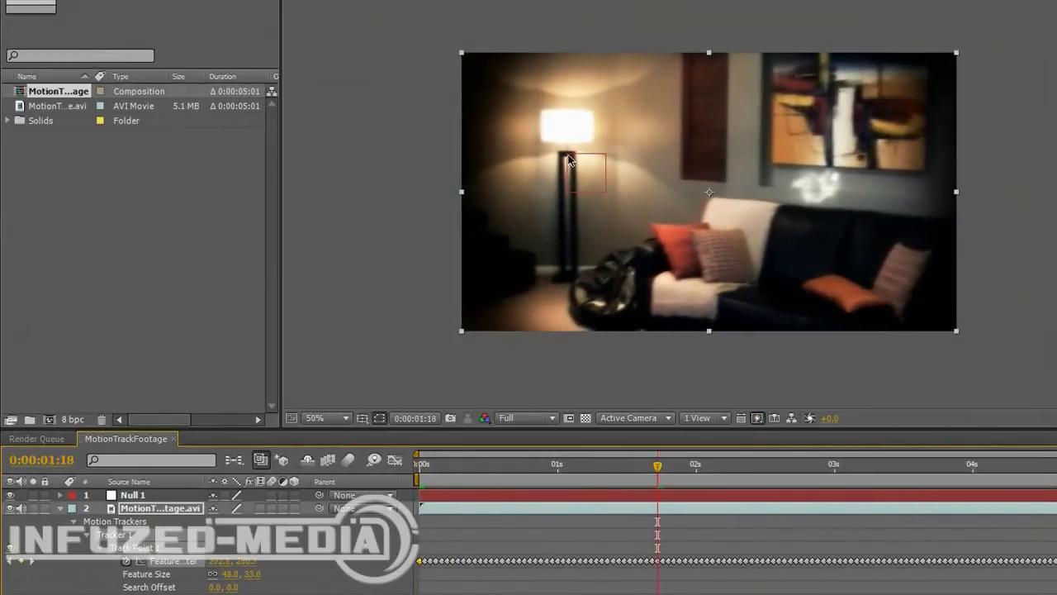
left_click_drag(744, 469, 424, 471)
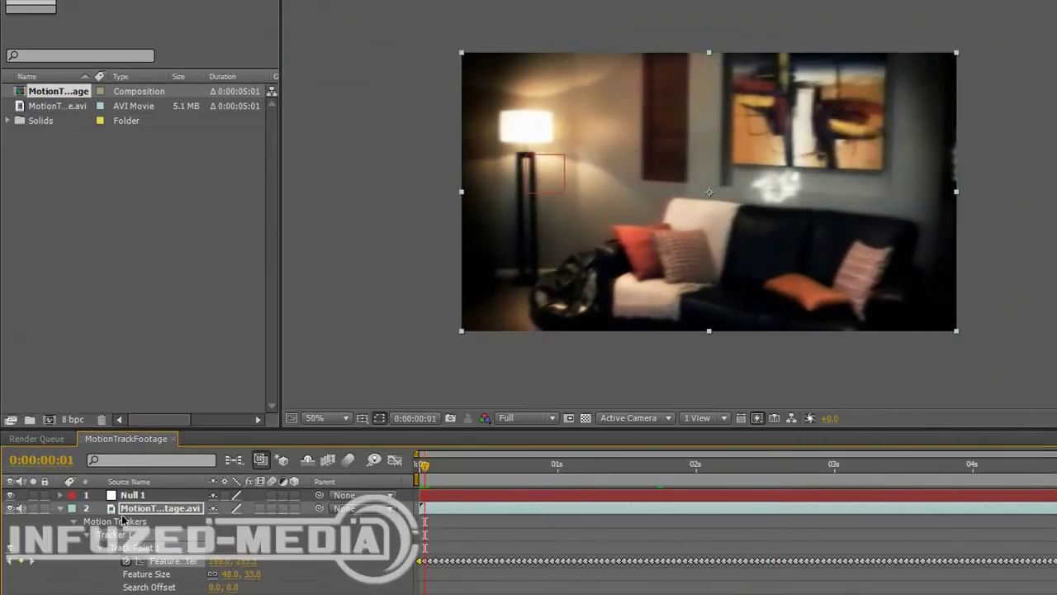
left_click(55, 507)
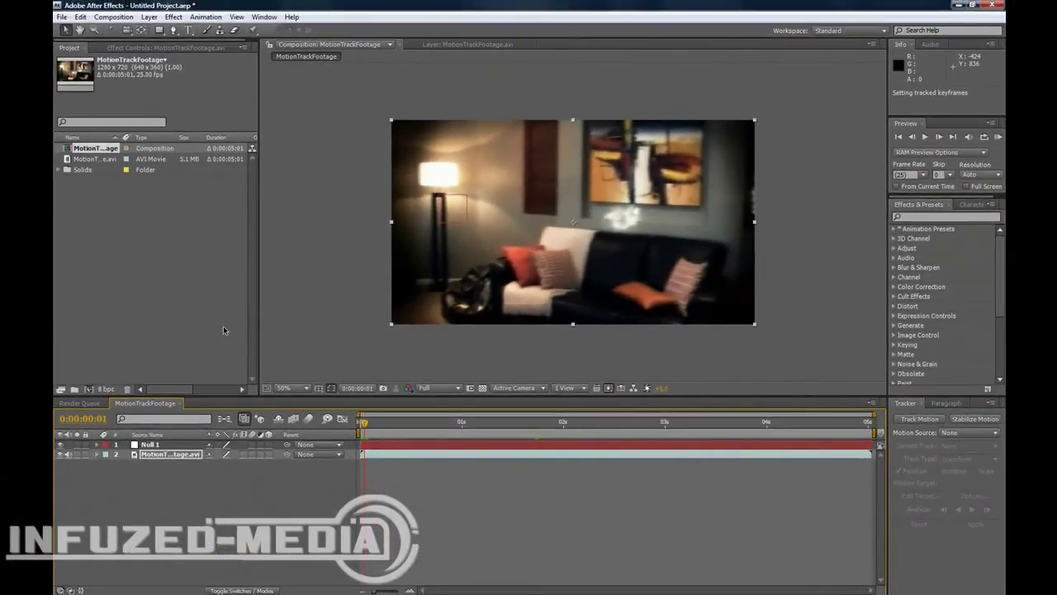
Step: Add a text layer reading "Infuzed Media" on two lines near the middle of the frame
left_click(187, 30)
left_click(552, 228)
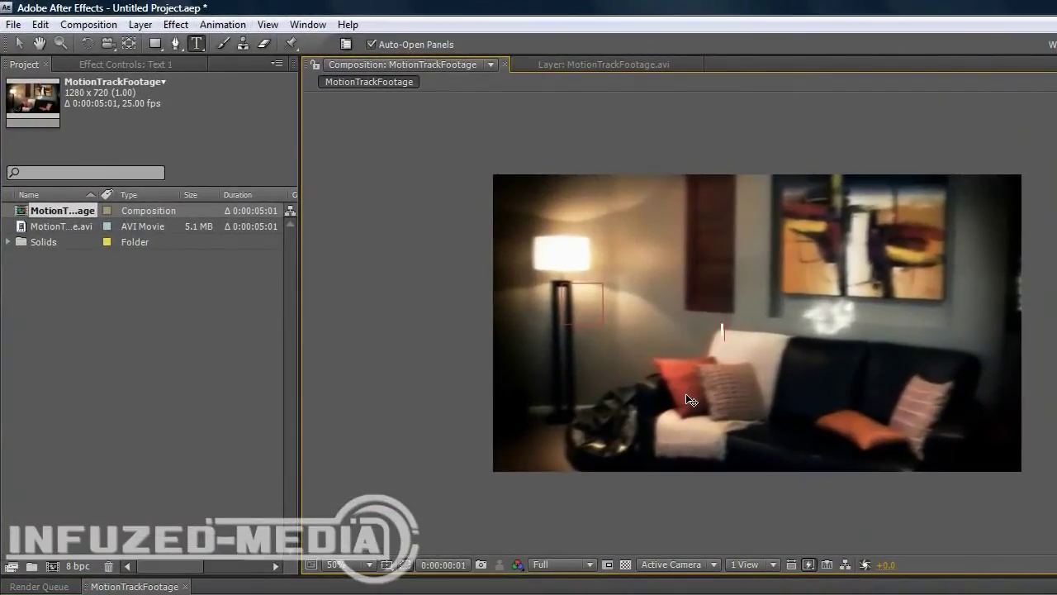
type("Infuzed M")
key("BackSpace")
key("Return")
type("Me")
type("dia")
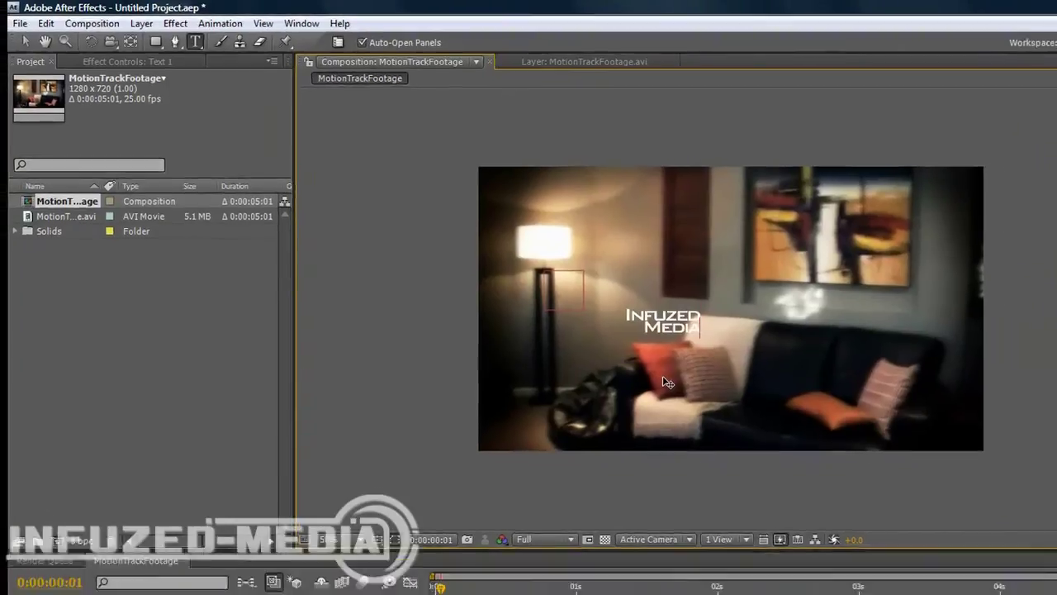
key("KP_Enter")
key("v")
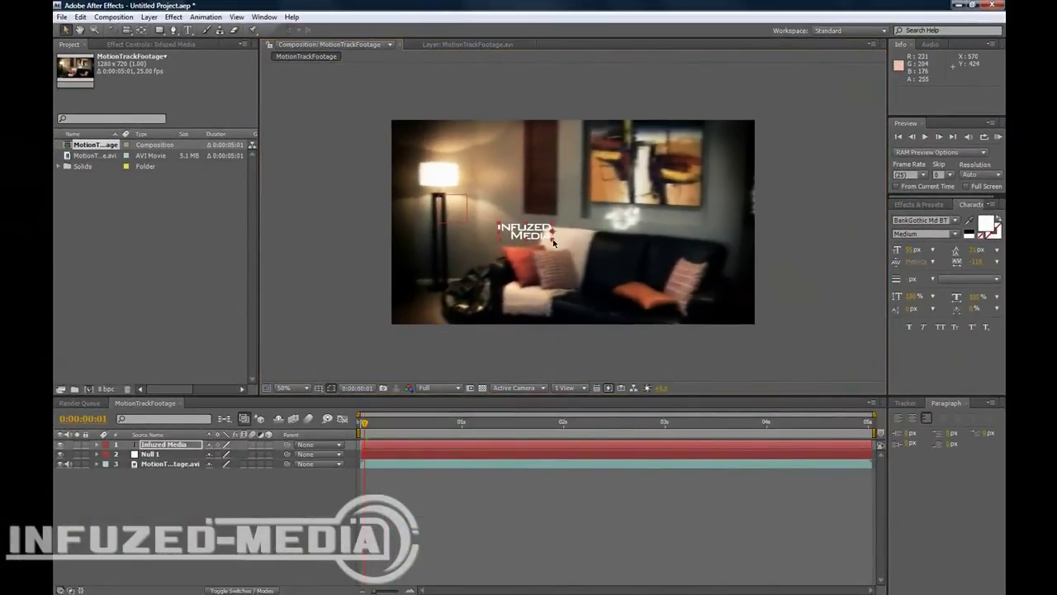
Step: Make the Infuzed Media text a 3D layer and set its Z Rotation to -90°
left_click_drag(553, 240, 519, 231)
key("p")
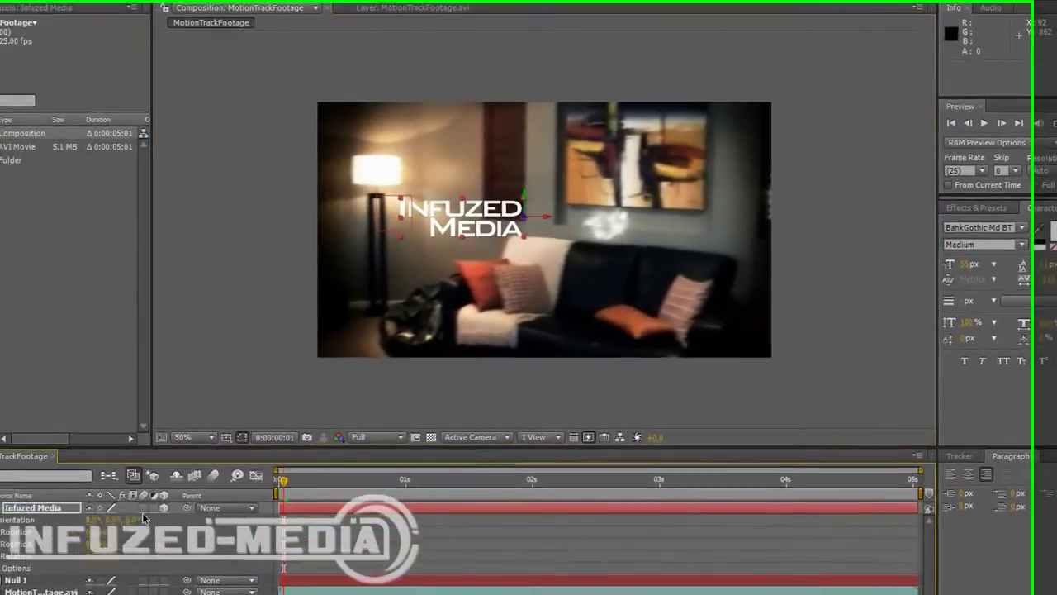
key("r")
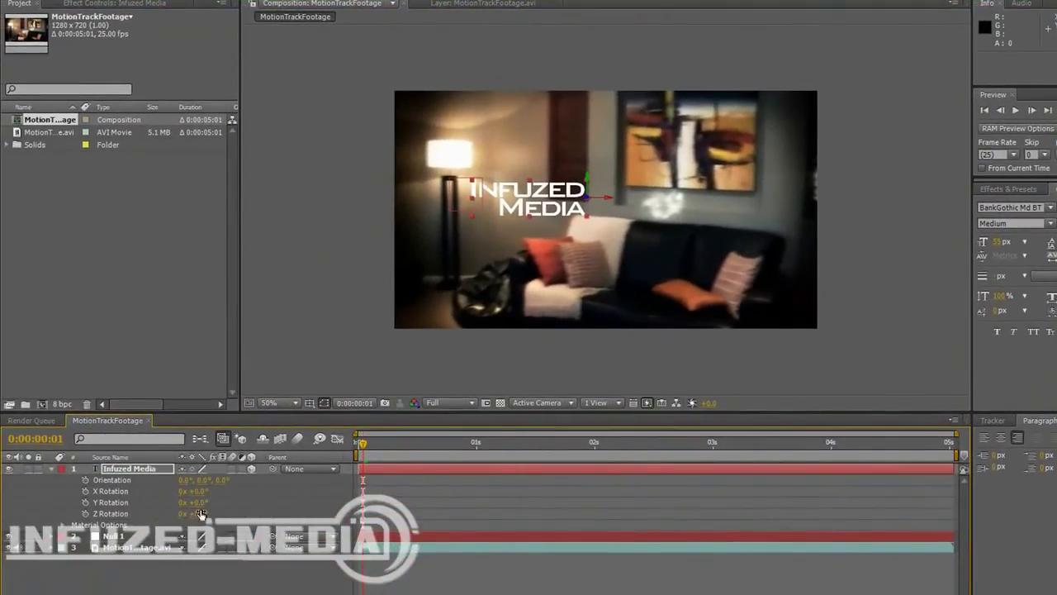
left_click_drag(202, 513, 150, 513)
left_click(201, 514)
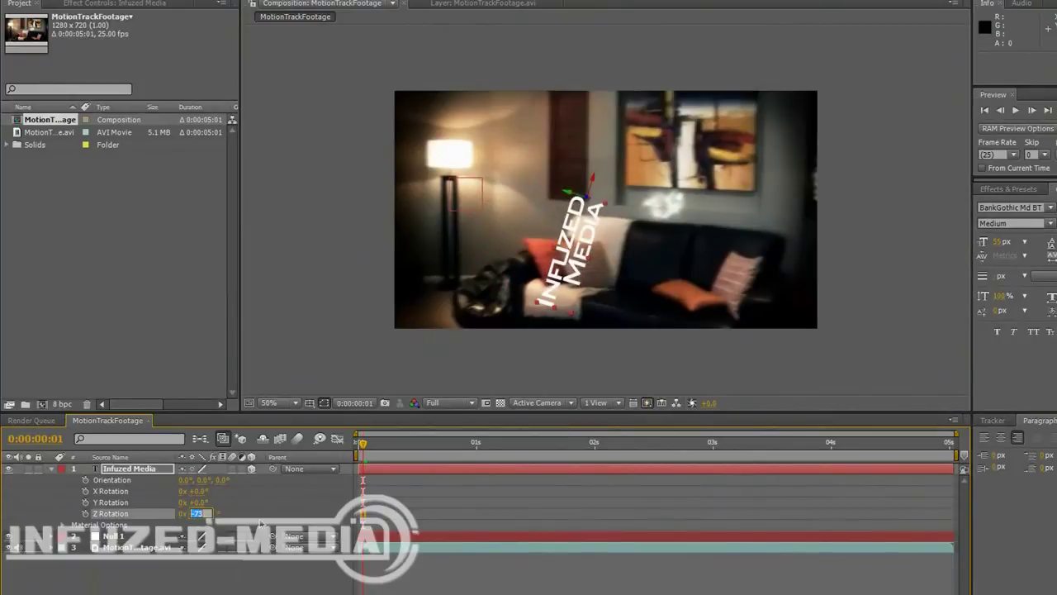
type("-90")
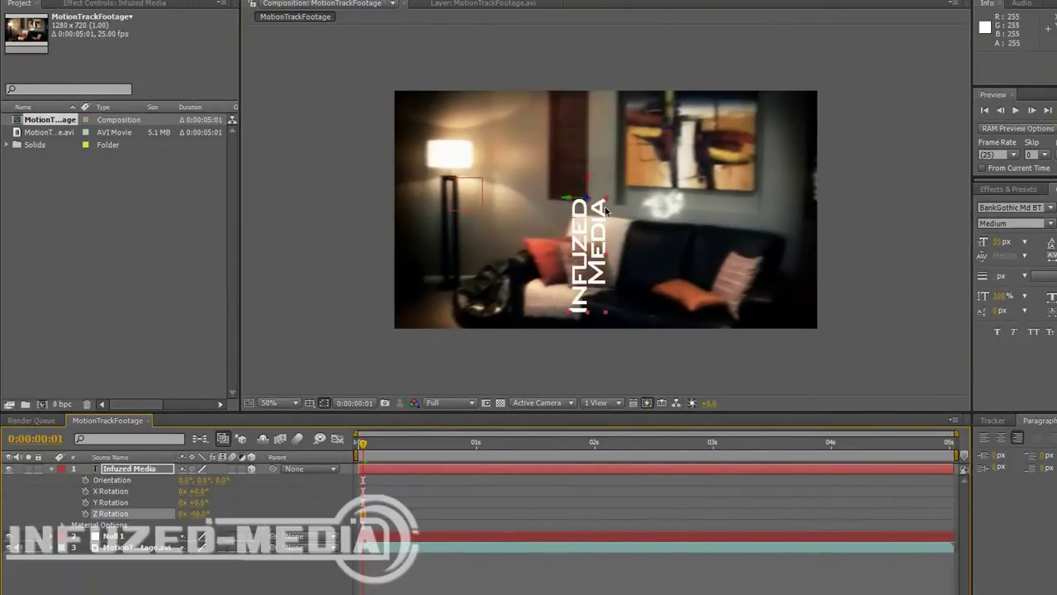
key("Return")
Step: Place the vertical text on the wall beside the lamp and set its X Rotation to 5° and Y Rotation to 9°
left_click_drag(525, 182, 523, 177)
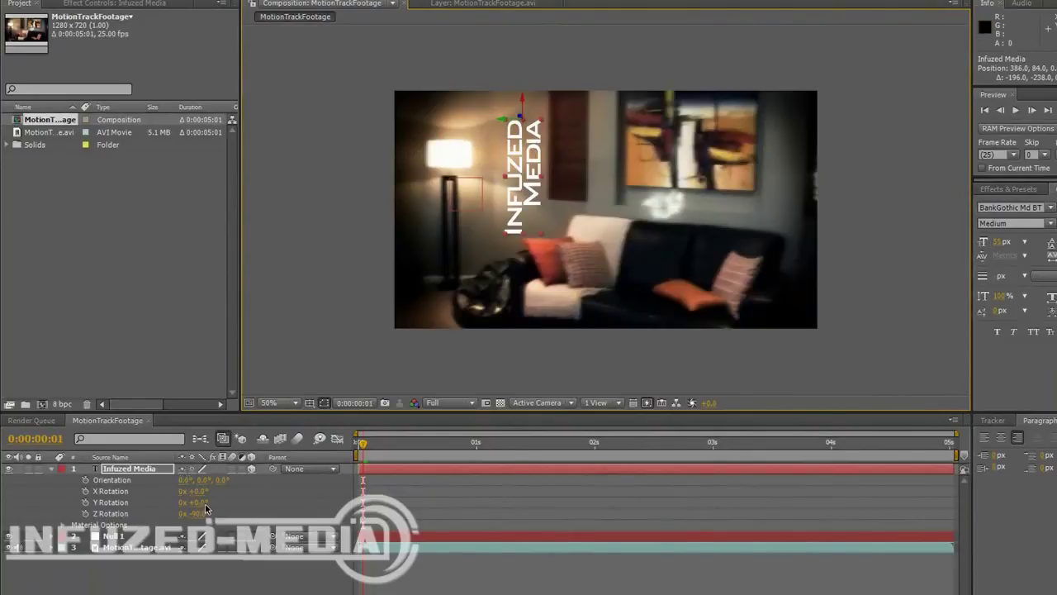
left_click_drag(205, 506, 210, 510)
left_click_drag(527, 186, 531, 175)
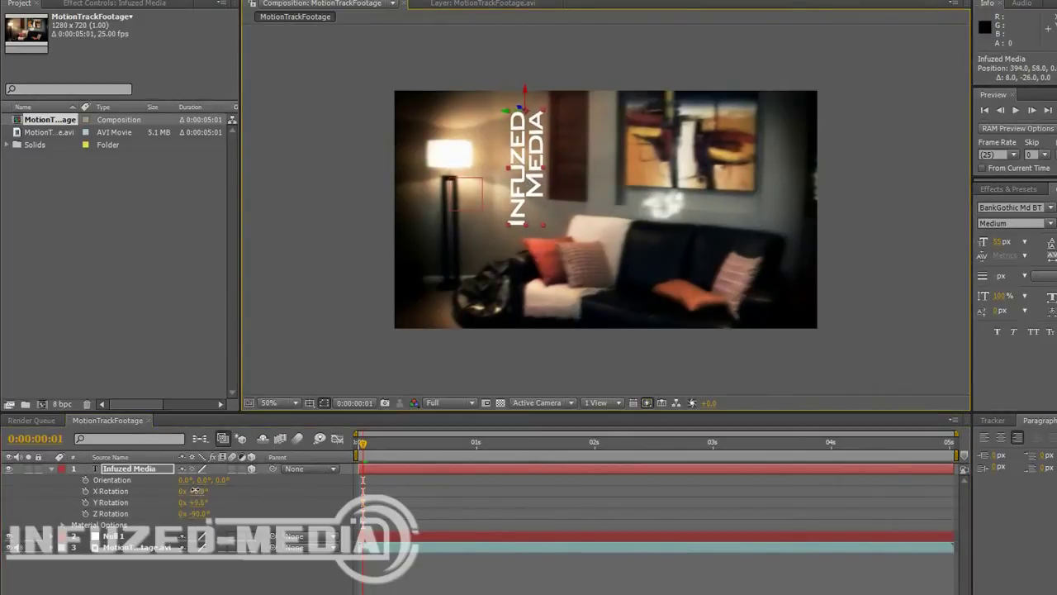
left_click_drag(195, 491, 209, 519)
left_click(276, 370)
scroll(466, 198, "up", 1)
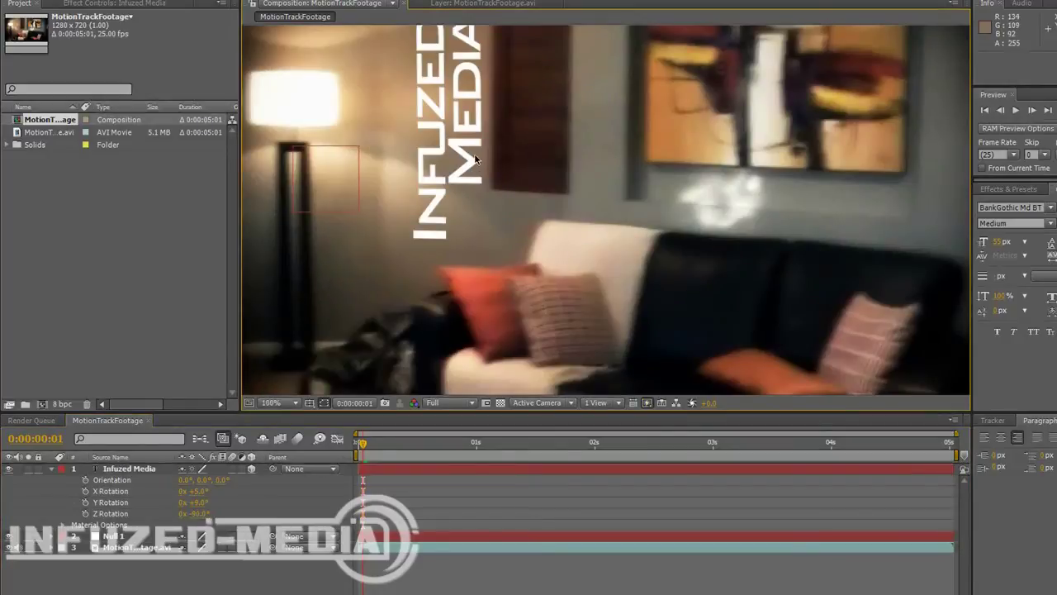
Step: Refine the text's alignment with the wall by setting X Rotation to 3° and Z Rotation to -89°
left_click_drag(475, 158, 518, 311)
left_click(519, 307)
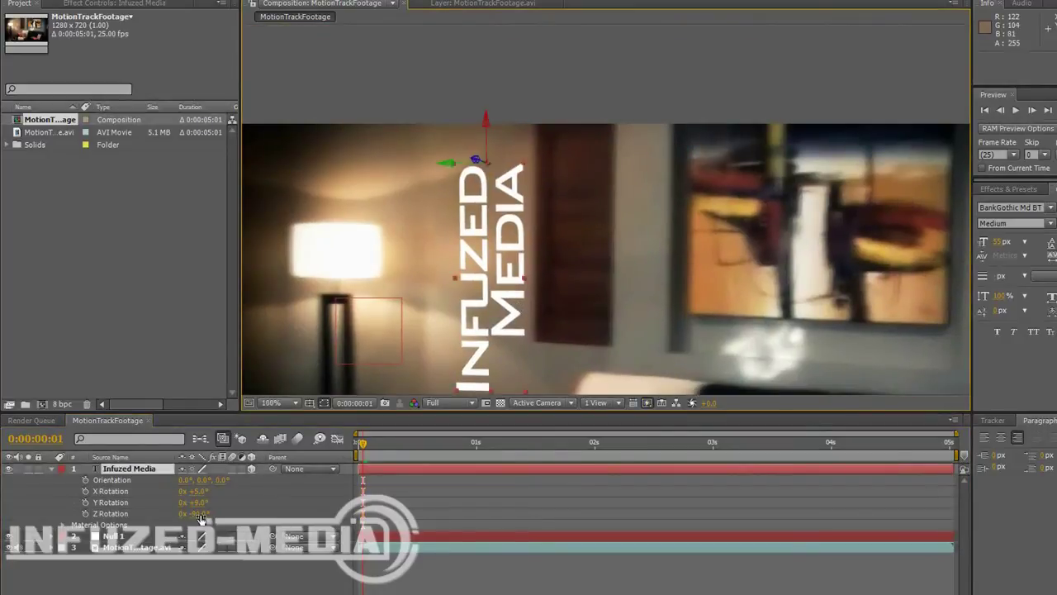
left_click_drag(200, 518, 199, 494)
key("ctrl+z")
scroll(336, 265, "down", 1)
left_click(337, 264)
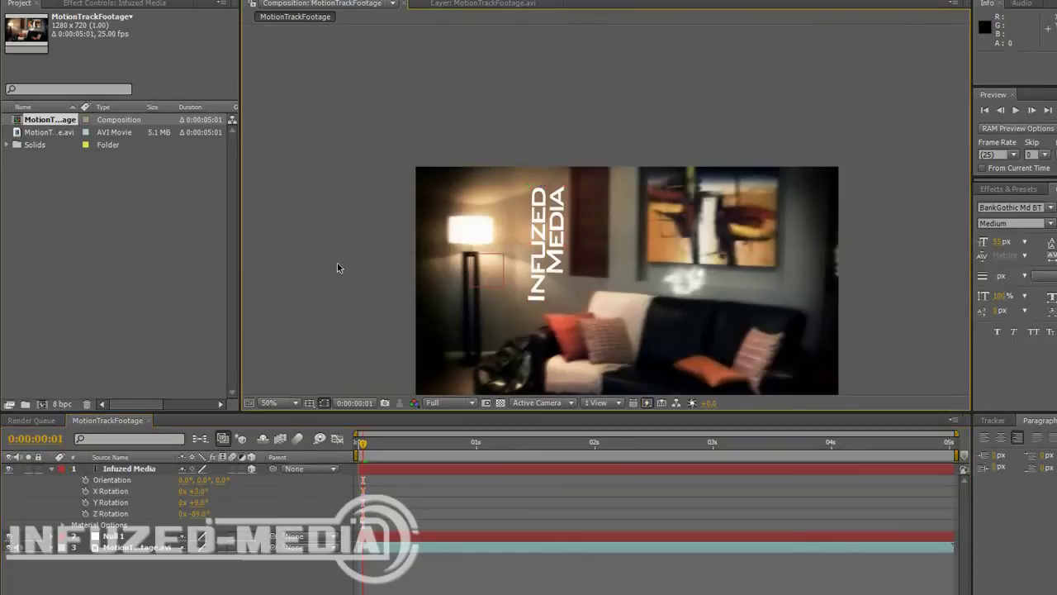
Step: Try a different Y Rotation on the text to compare its perspective with the wall
key("comma")
key("period")
key("period")
key("comma")
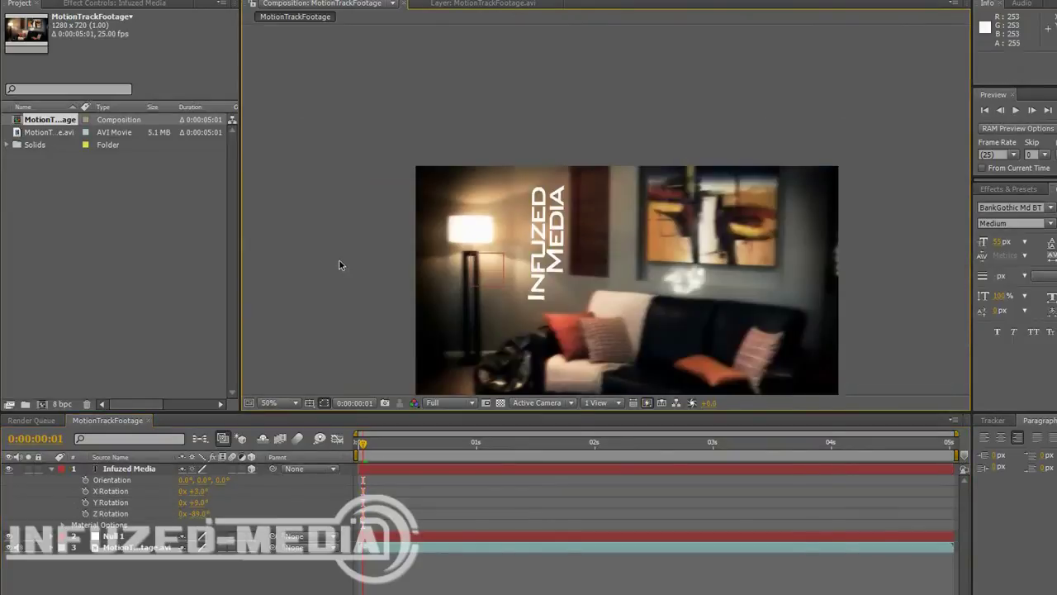
left_click(198, 502)
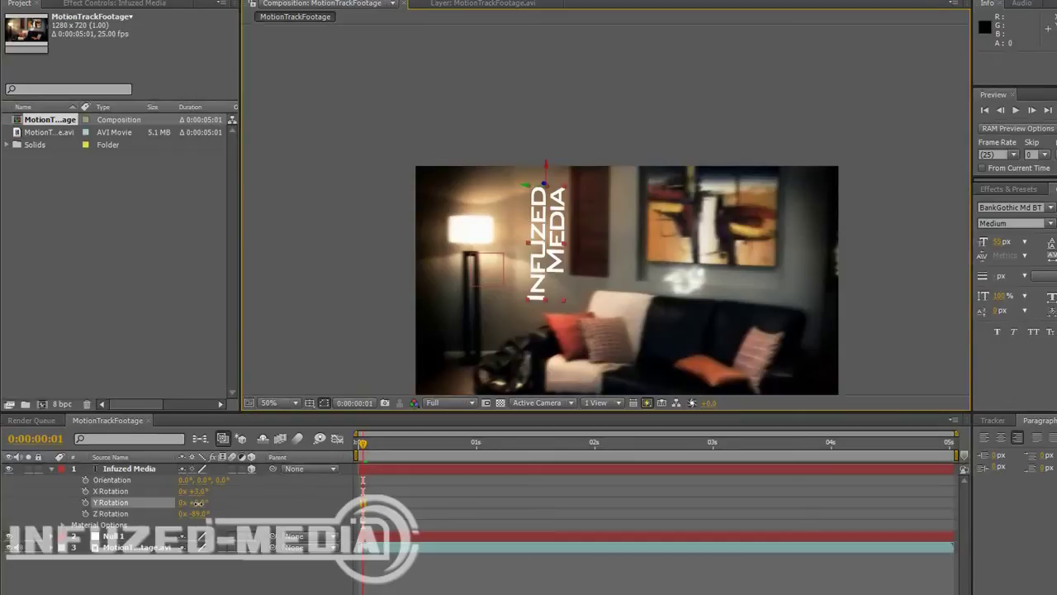
left_click_drag(197, 503, 203, 502)
left_click(326, 296)
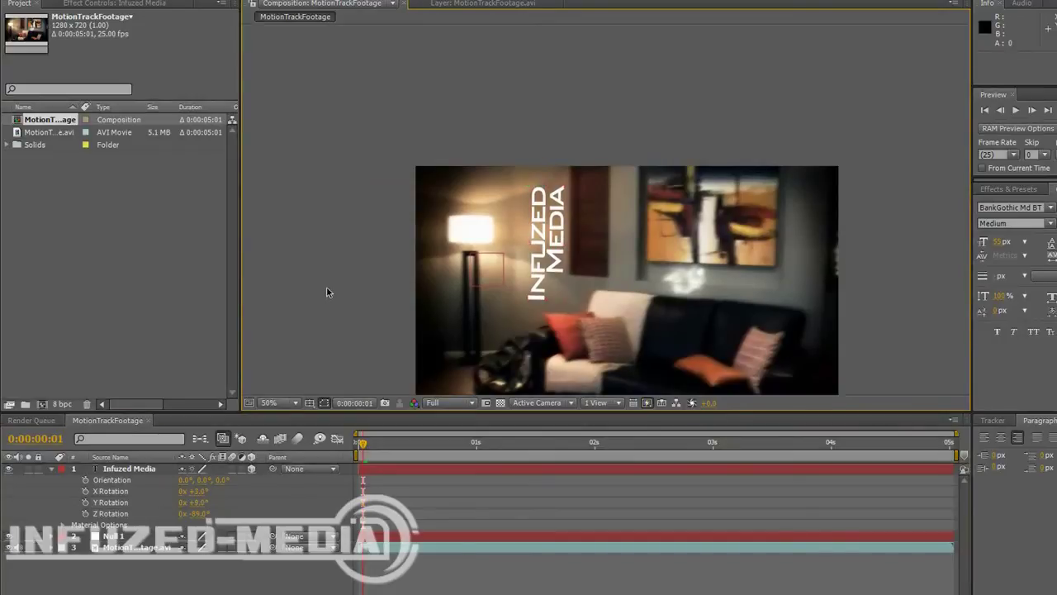
Step: Return to 0:00:00:00, parent the Infuzed Media text layer to Null 1, and collapse its properties
scroll(328, 298, "up", 1)
left_click_drag(383, 449, 356, 445)
scroll(536, 342, "down", 2)
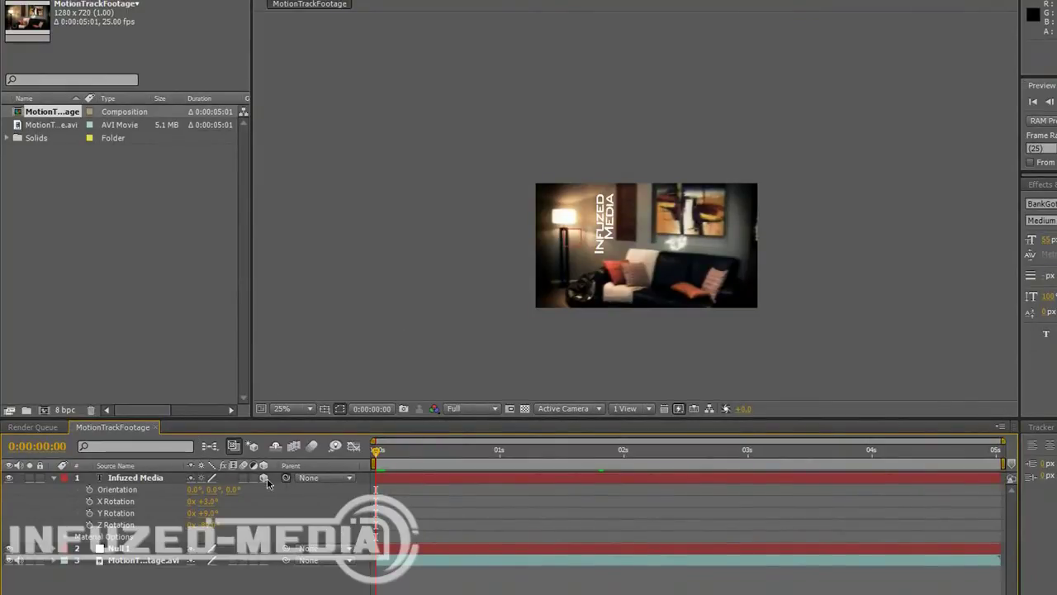
left_click_drag(282, 478, 124, 548)
left_click(55, 478)
Step: Inspect Null 1 and the parented text, and scrub to 0:00:02:24 to check how the text follows the lamp
left_click(125, 491)
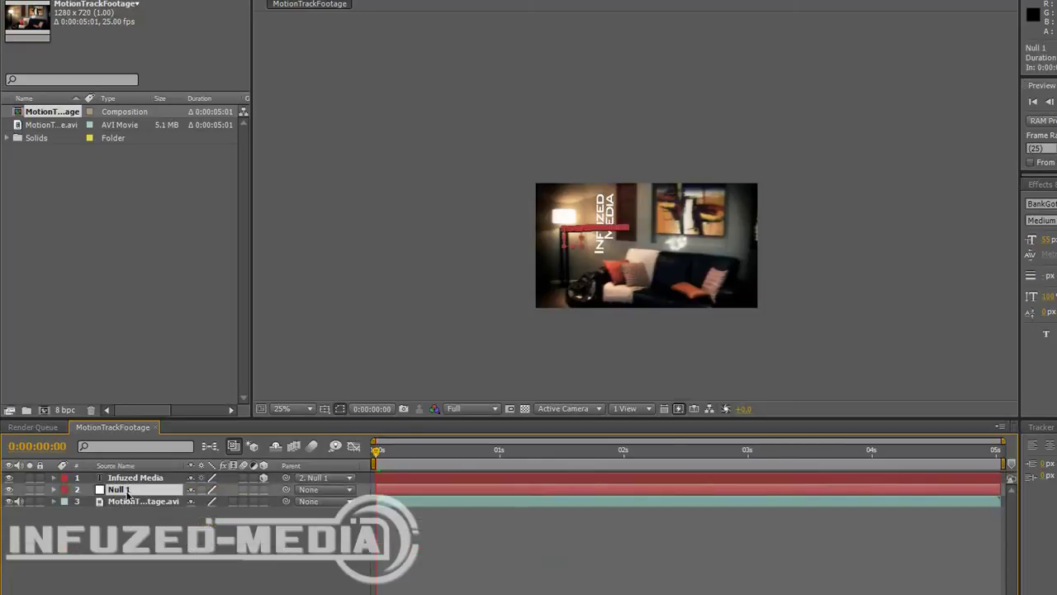
left_click(140, 479)
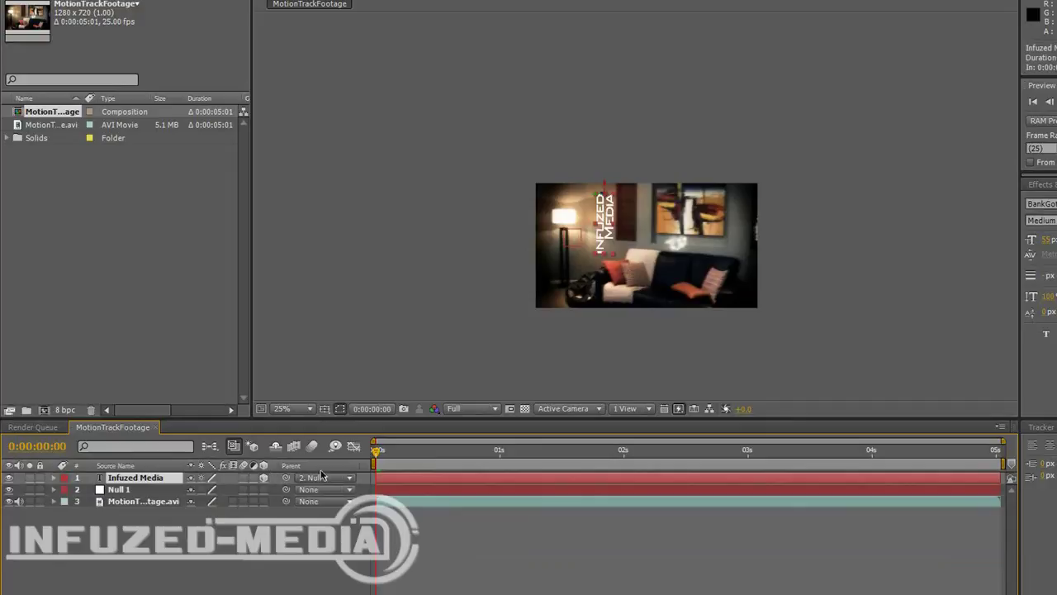
left_click(128, 500)
scroll(456, 333, "up", 4)
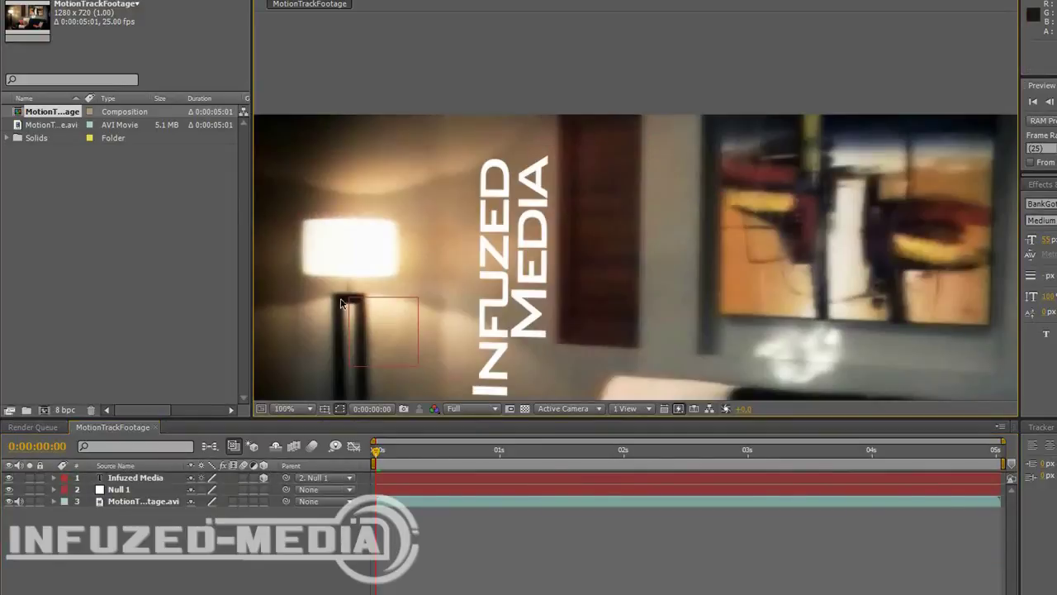
scroll(351, 302, "down", 4)
left_click(157, 477)
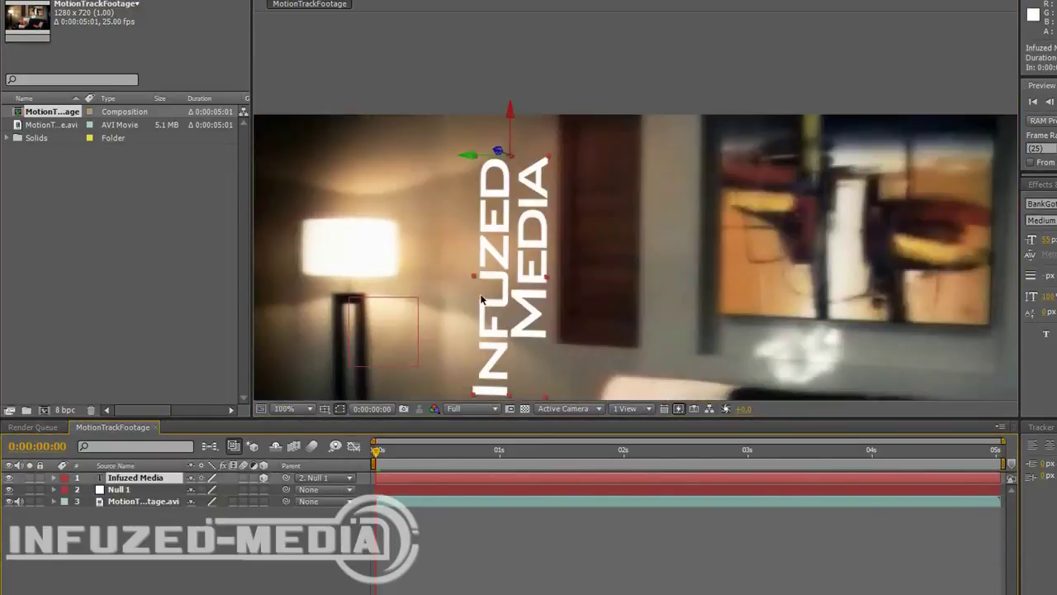
scroll(357, 314, "up", 4)
left_click_drag(385, 460, 744, 460)
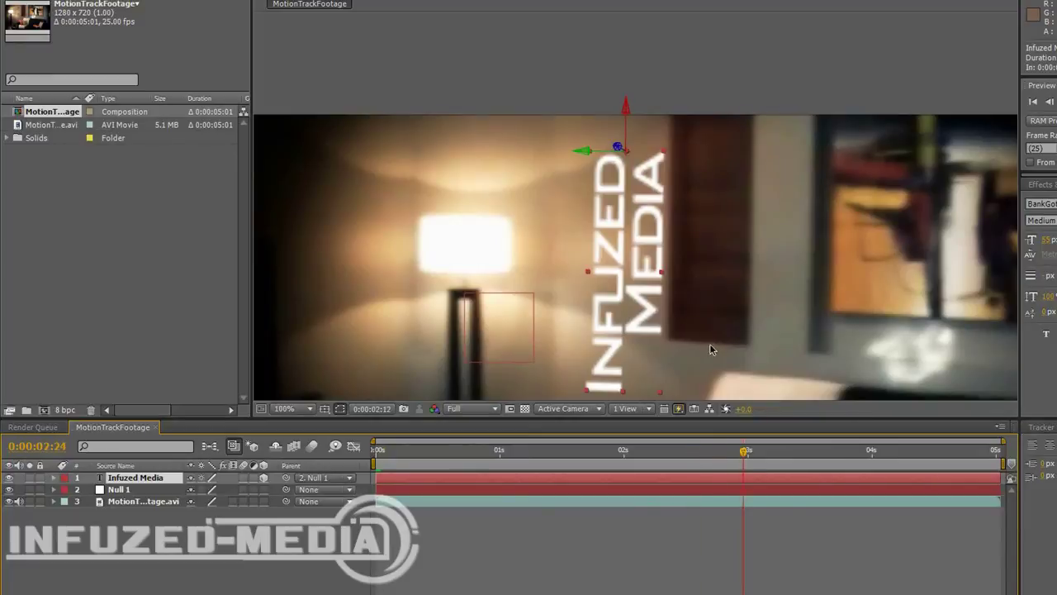
scroll(698, 350, "down", 2)
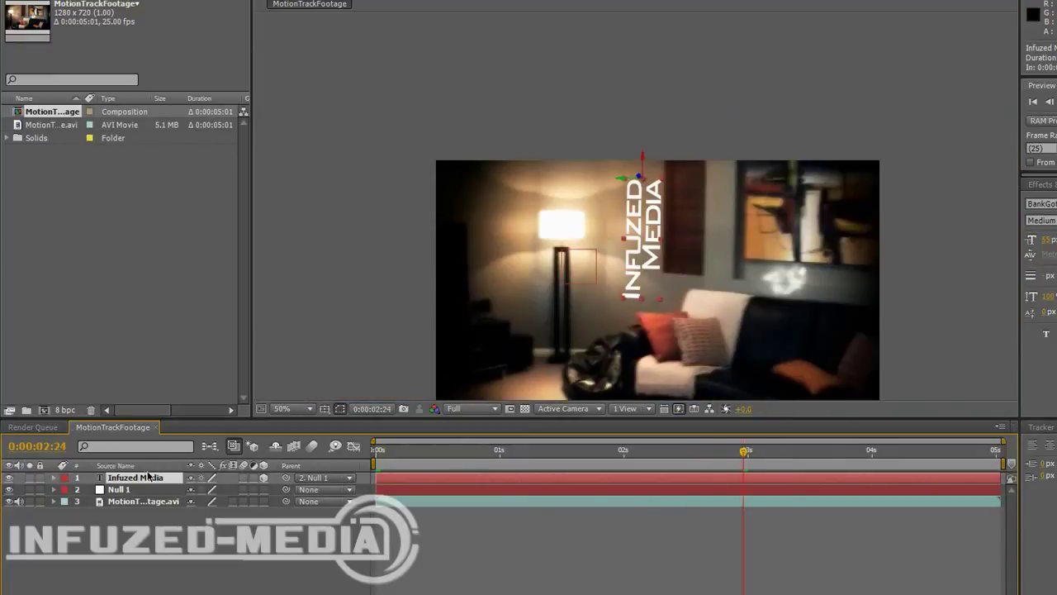
Step: Increase the text's Y Rotation slightly to suit the wall's perspective and nudge the text a little toward the lamp
key("r")
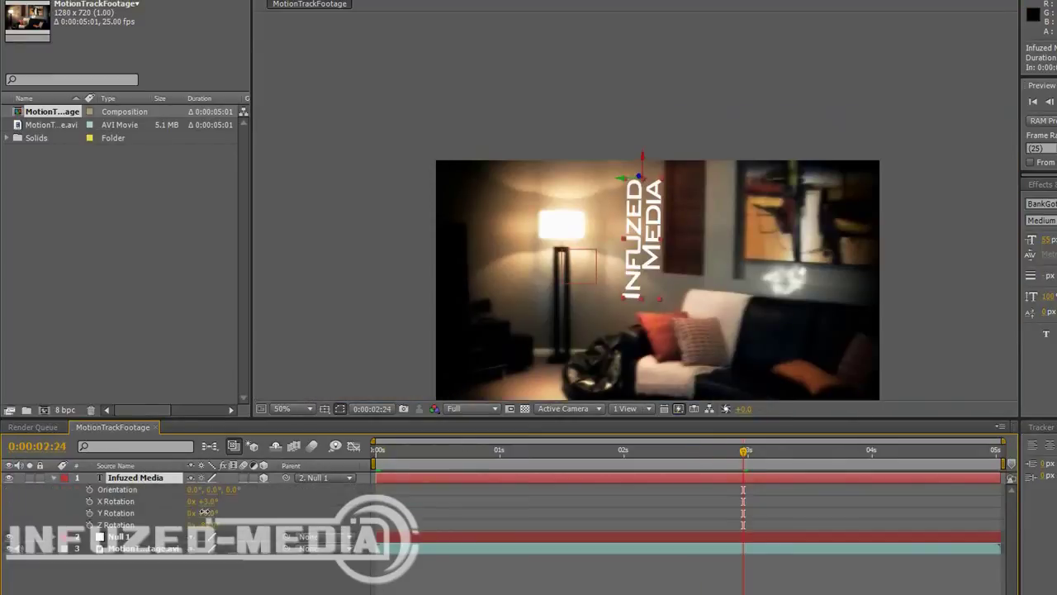
left_click_drag(204, 512, 218, 514)
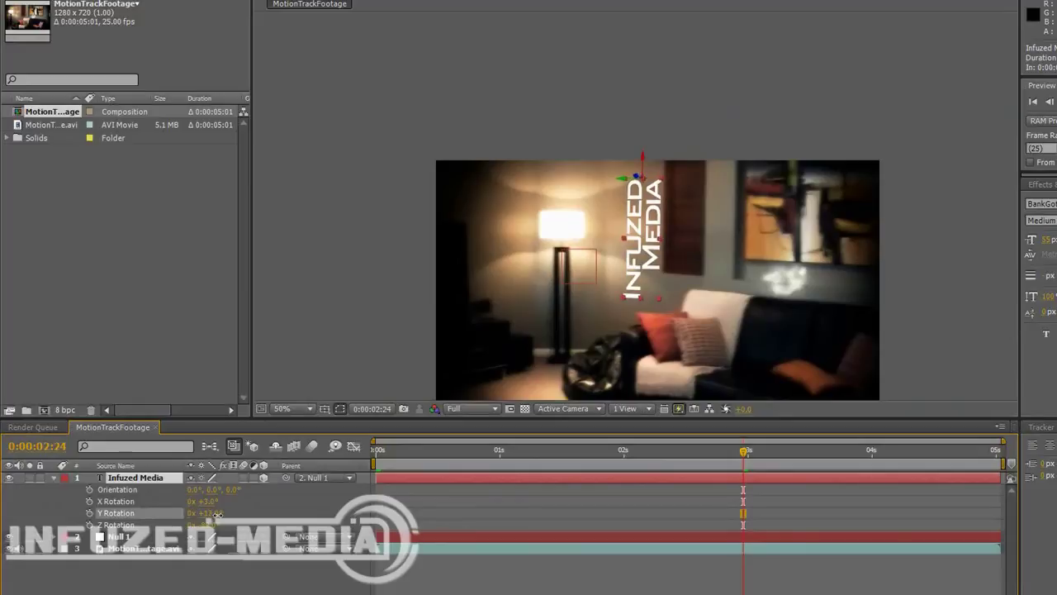
left_click(962, 212)
key("u")
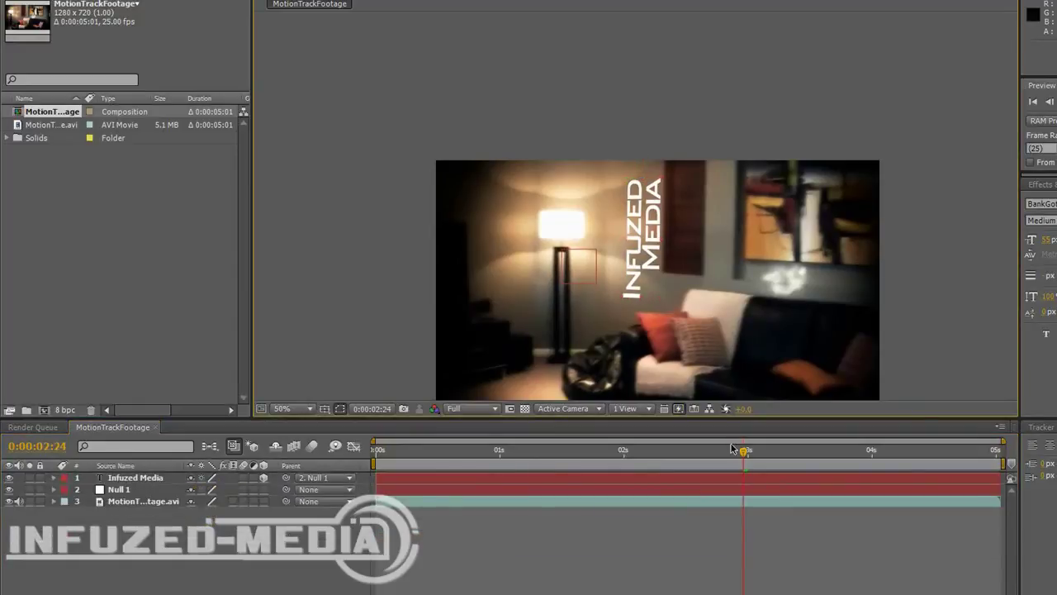
left_click(656, 242)
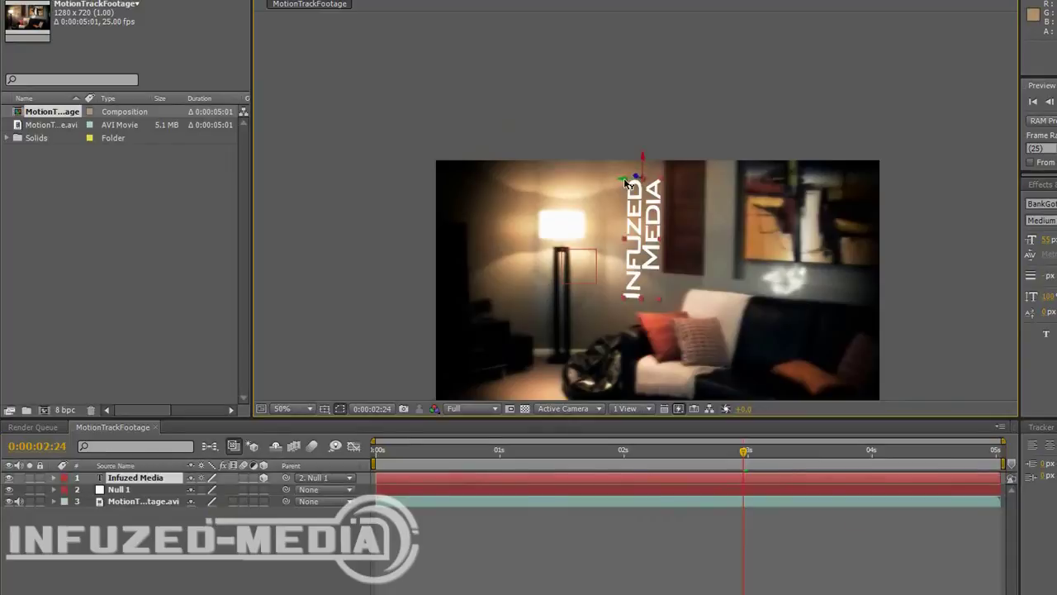
left_click(561, 130)
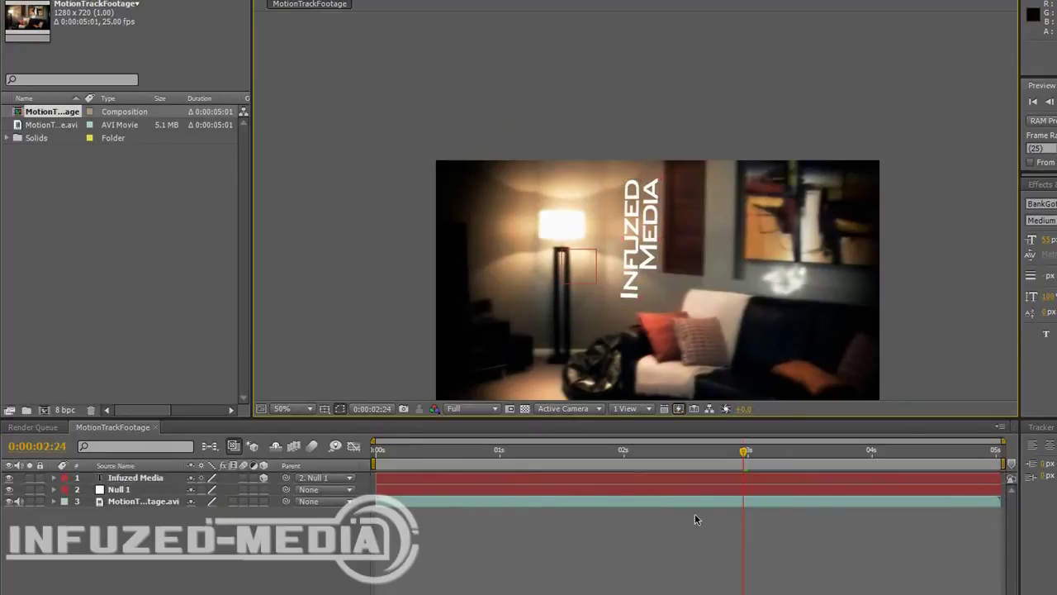
Step: Scrub through the composition to check the text's tracked movement and examine the text at 0:00:01:15
left_click(423, 450)
left_click_drag(392, 455, 1025, 472)
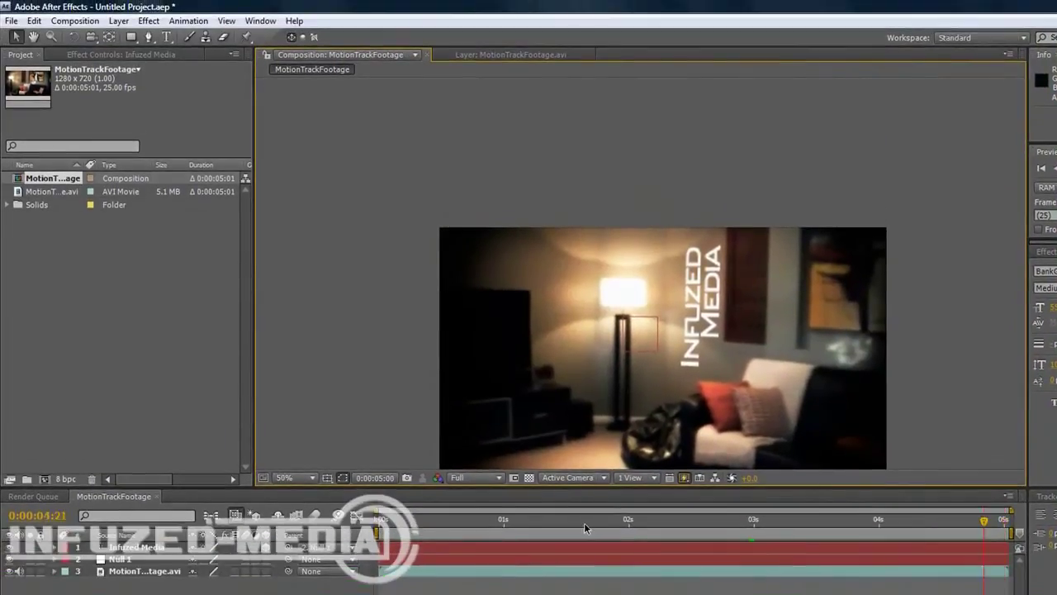
left_click(574, 465)
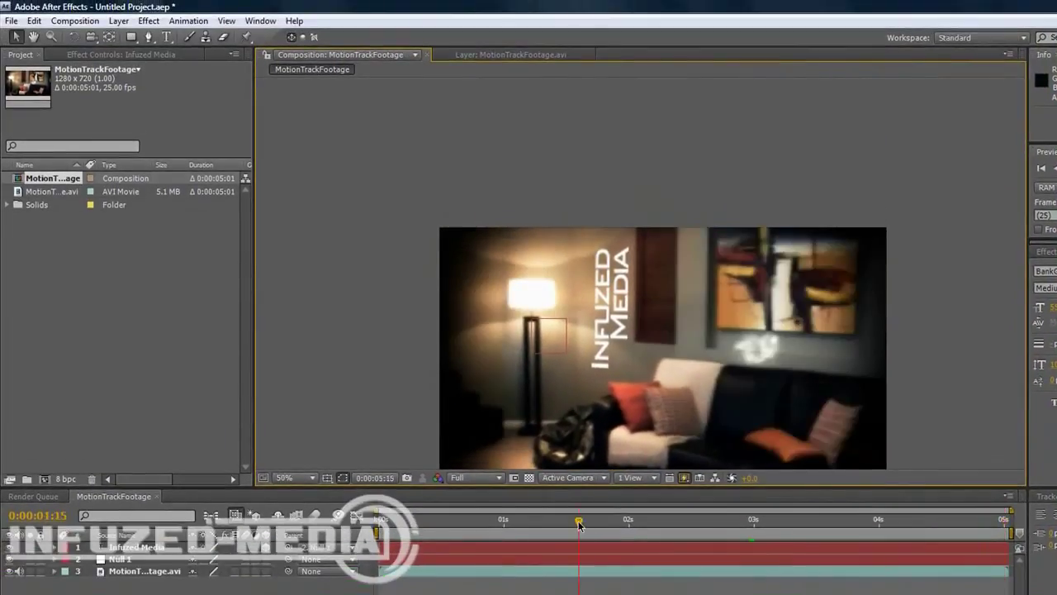
left_click(579, 526)
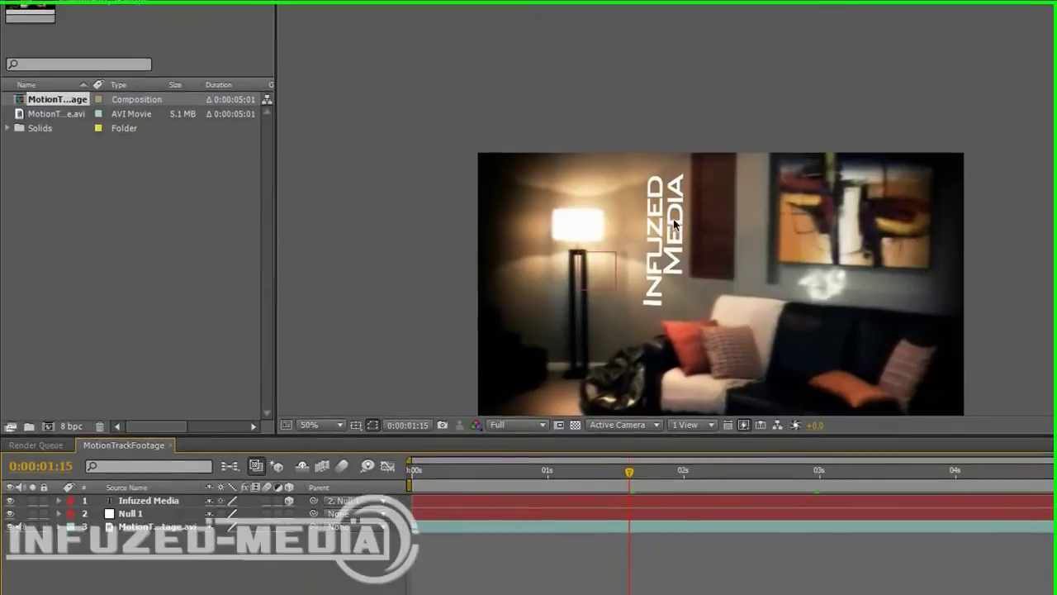
left_click(159, 499)
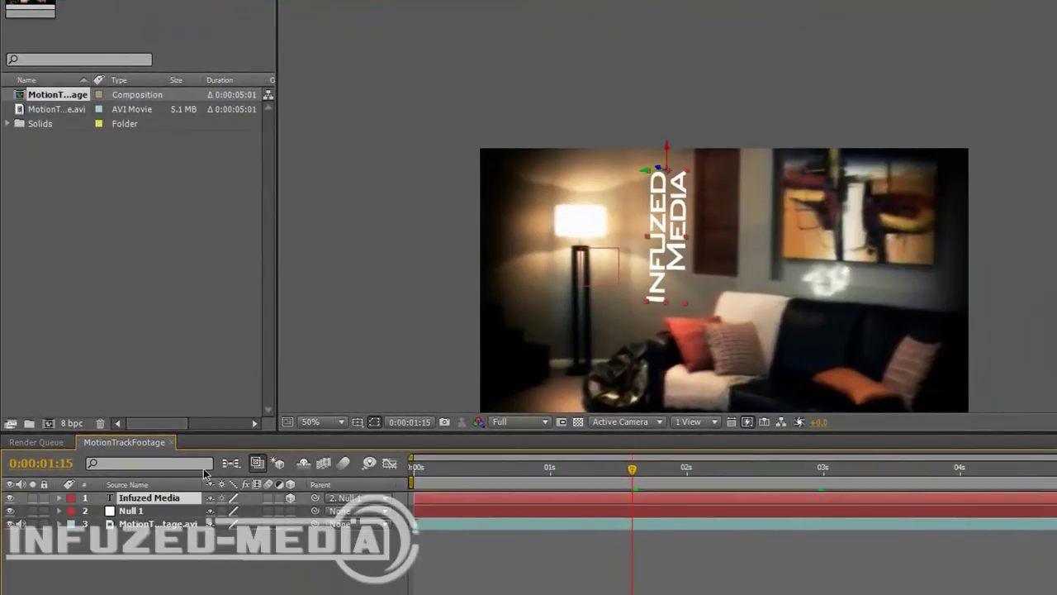
left_click(362, 176)
left_click(681, 254)
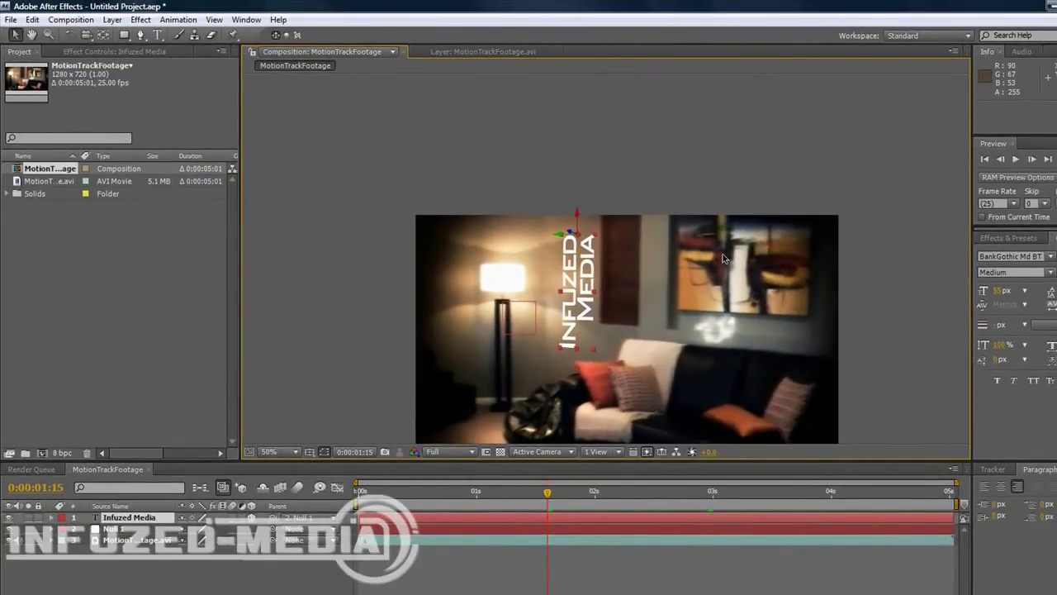
left_click(916, 267)
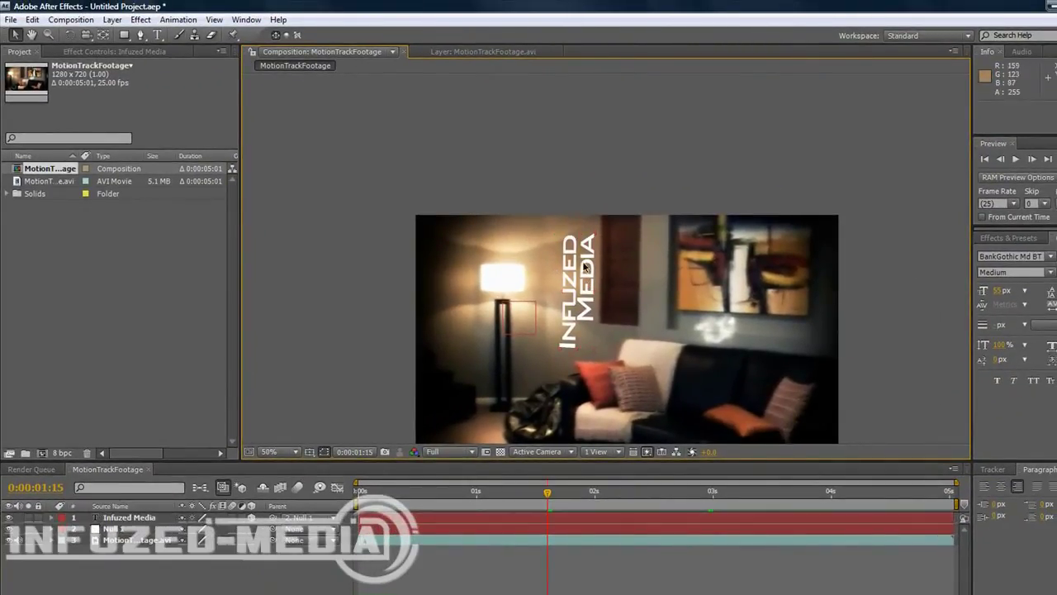
Step: Search the effects for "drop" and apply Drop Shadow to the Infuzed Media text
left_click(1001, 241)
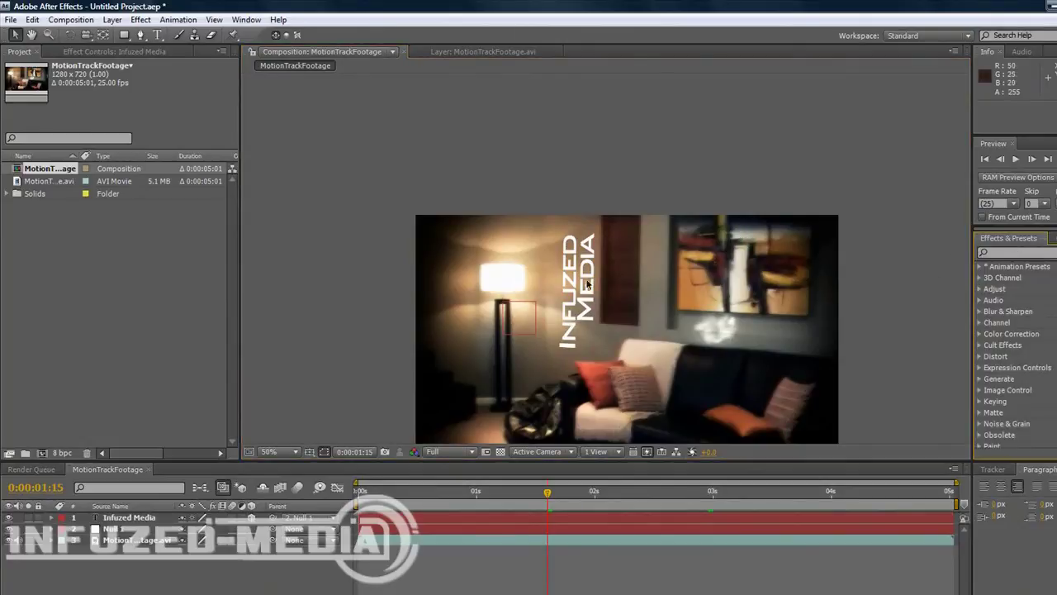
scroll(590, 283, "up", 2)
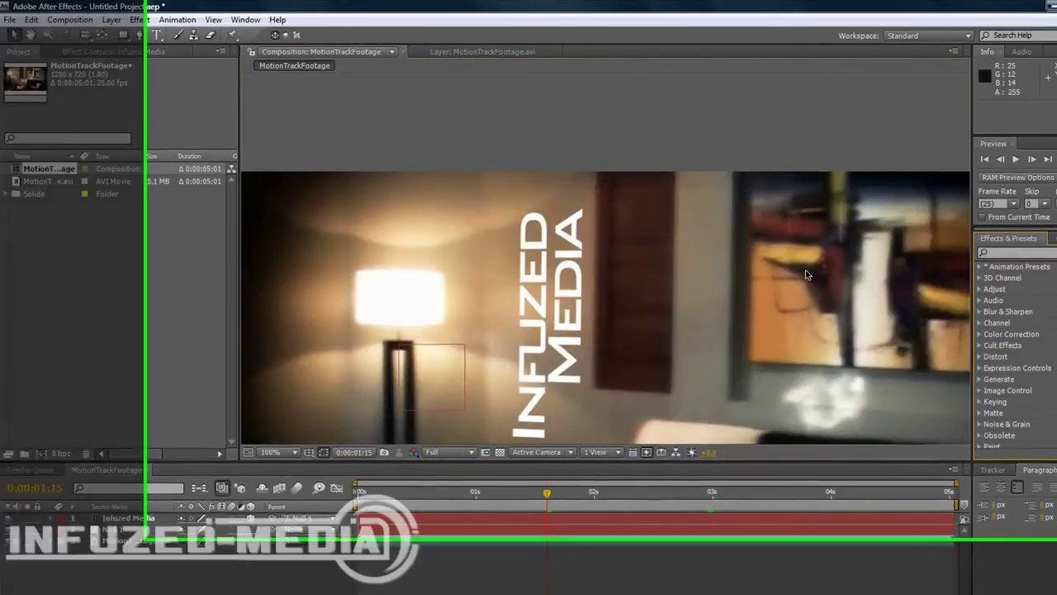
scroll(807, 273, "down", 1)
left_click(1021, 253)
type("drop")
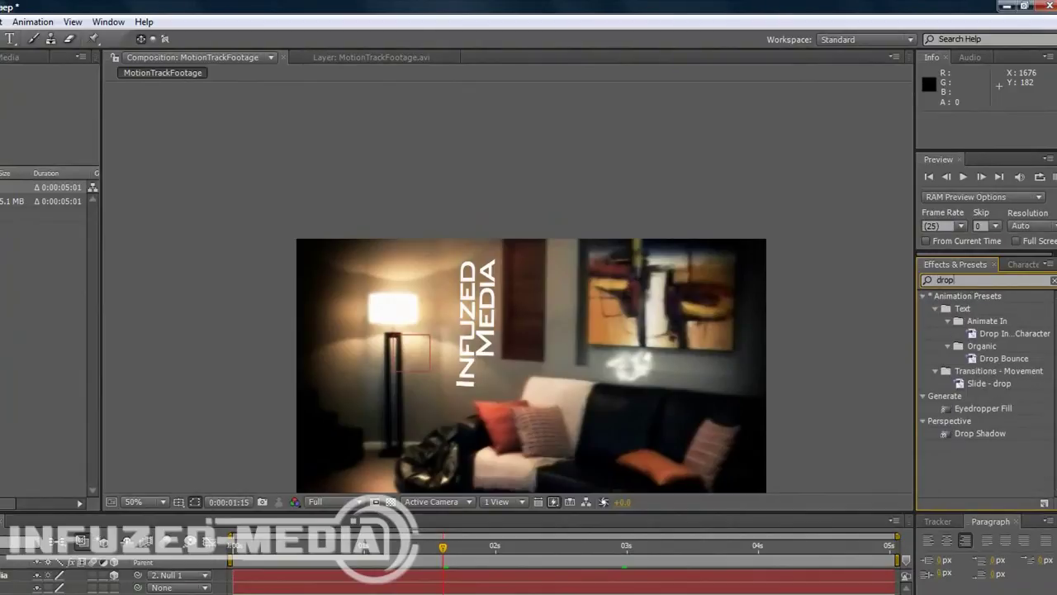
left_click(970, 436)
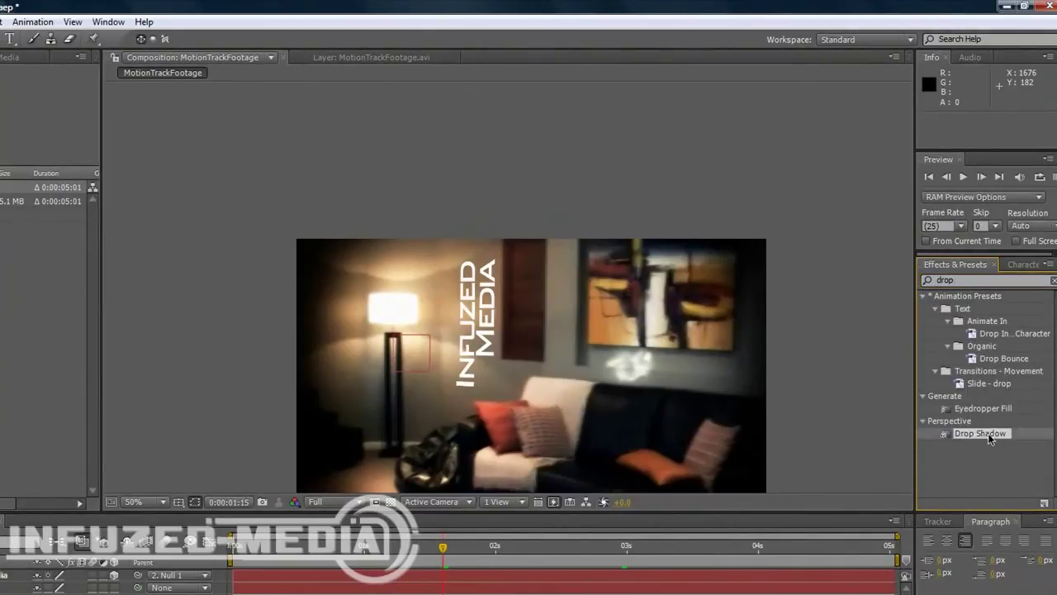
left_click_drag(990, 437, 522, 336)
scroll(506, 339, "up", 2)
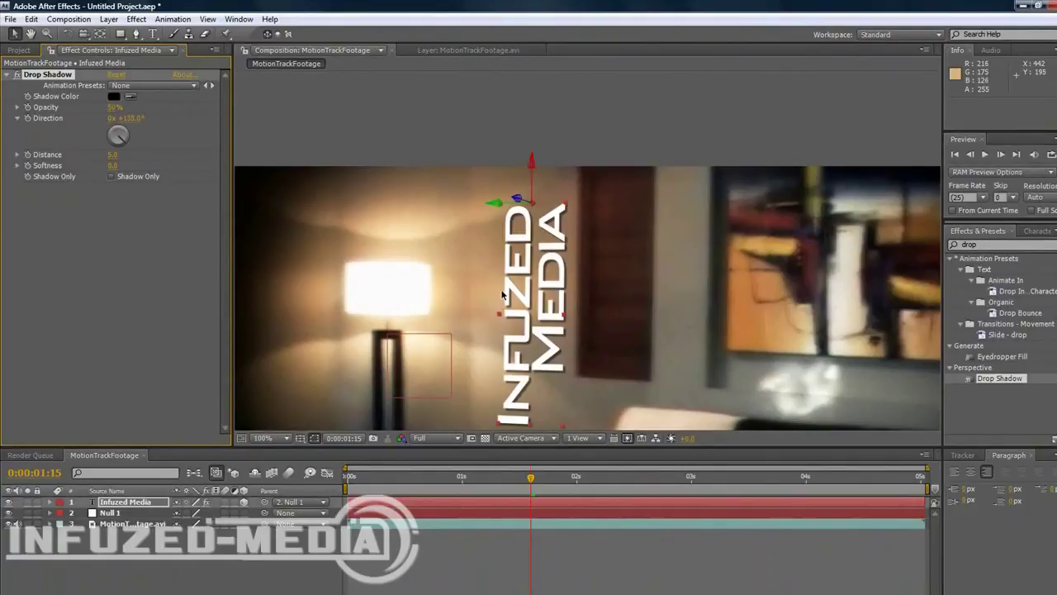
Step: Set the Drop Shadow direction to 90° so the text's shadow falls away from the lamp
scroll(502, 294, "down", 1)
scroll(519, 281, "up", 1)
scroll(522, 281, "down", 2)
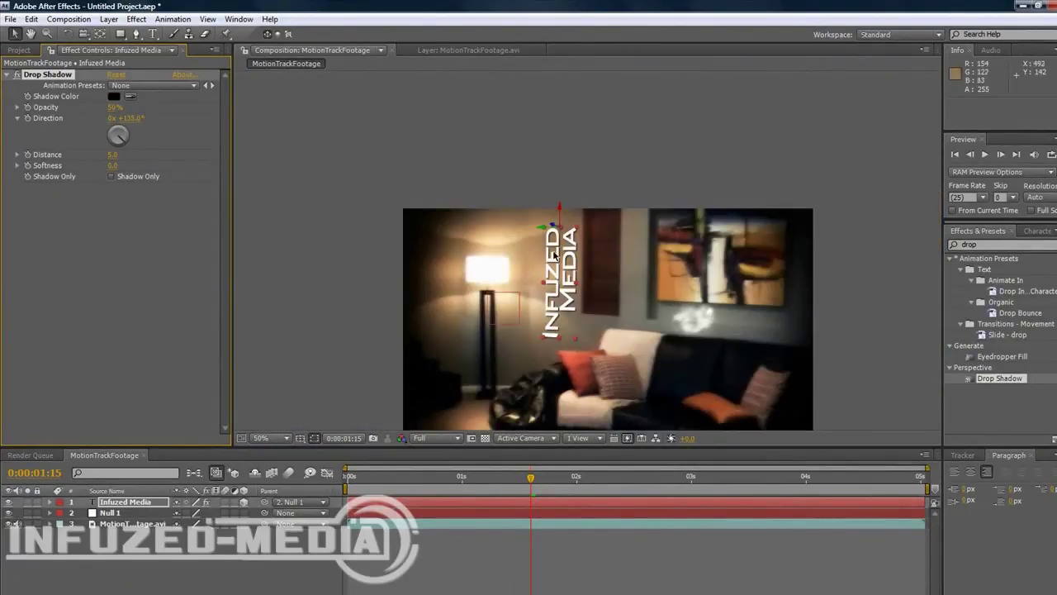
left_click_drag(124, 139, 136, 139)
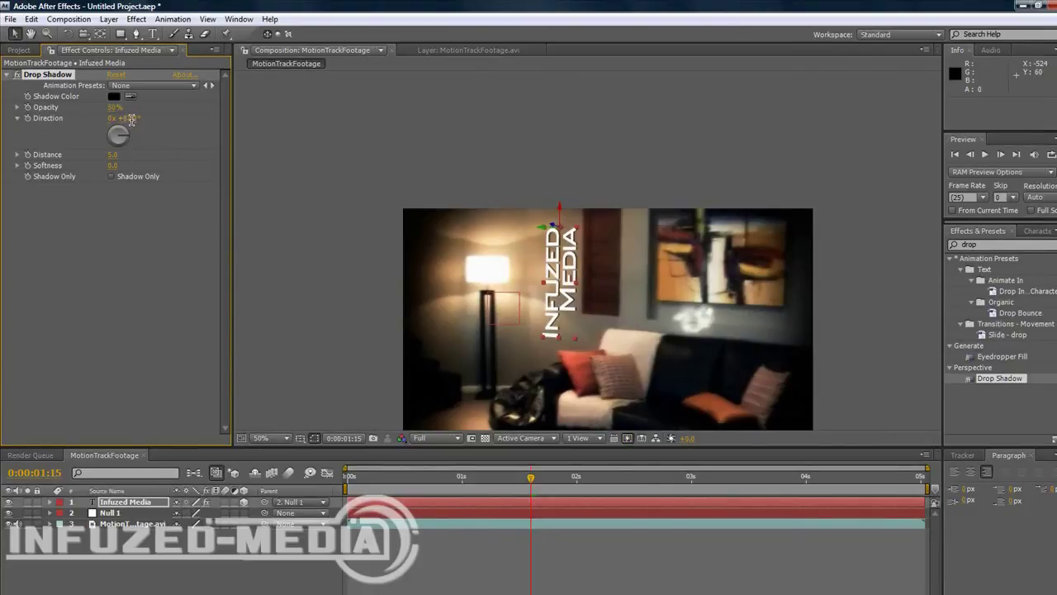
left_click(130, 119)
key("Return")
scroll(462, 199, "up", 2)
scroll(463, 199, "down", 1)
left_click_drag(547, 174, 583, 61)
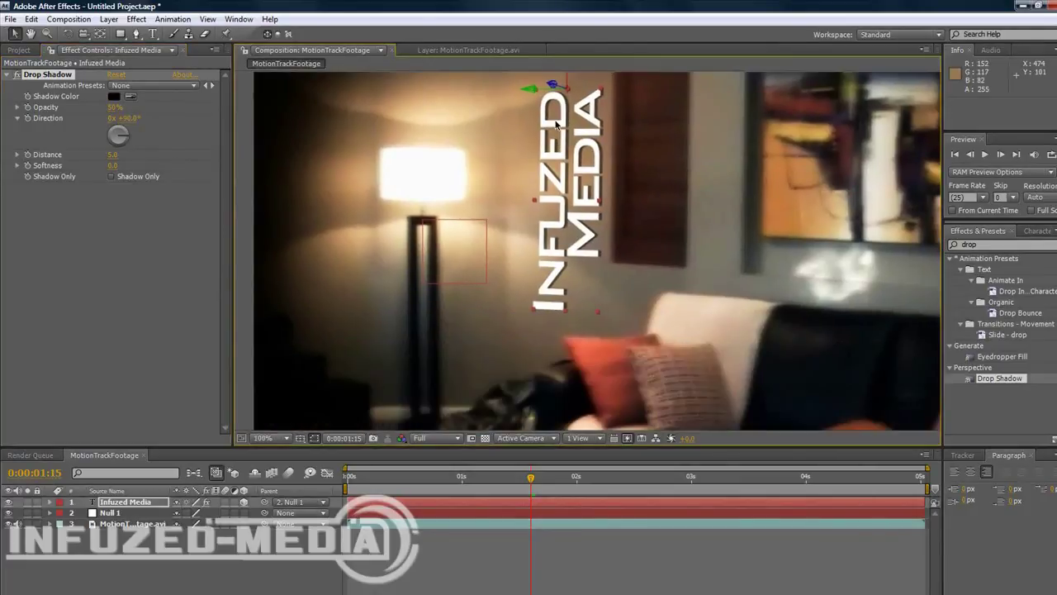
Step: Set the Drop Shadow softness to 3.0 and inspect the shadow on the text
mouse_move(114, 156)
left_mouse_down()
mouse_move(113, 170)
mouse_move(122, 167)
left_mouse_up()
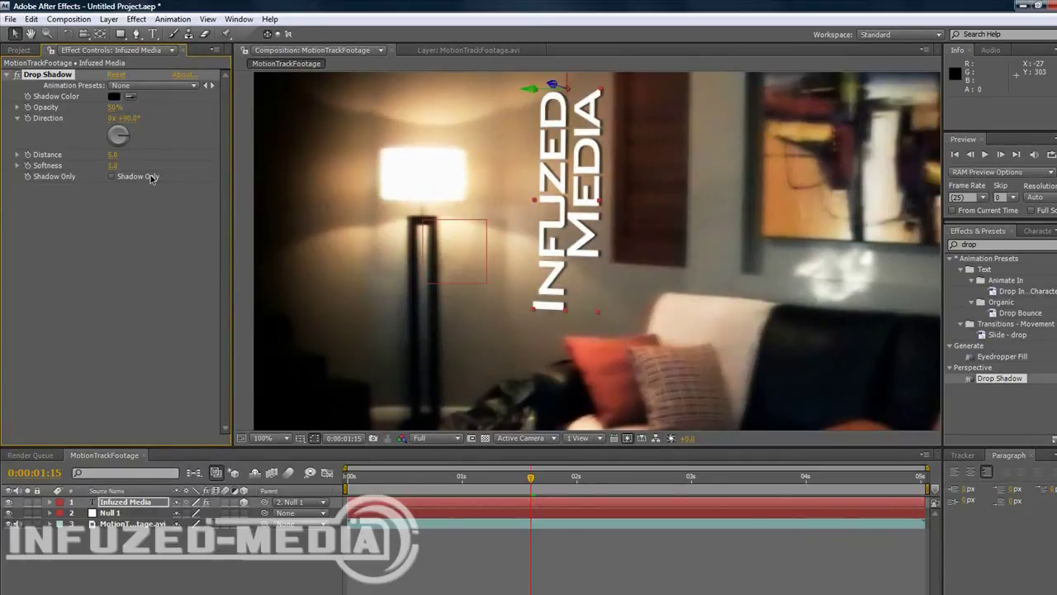
left_click_drag(120, 166, 119, 166)
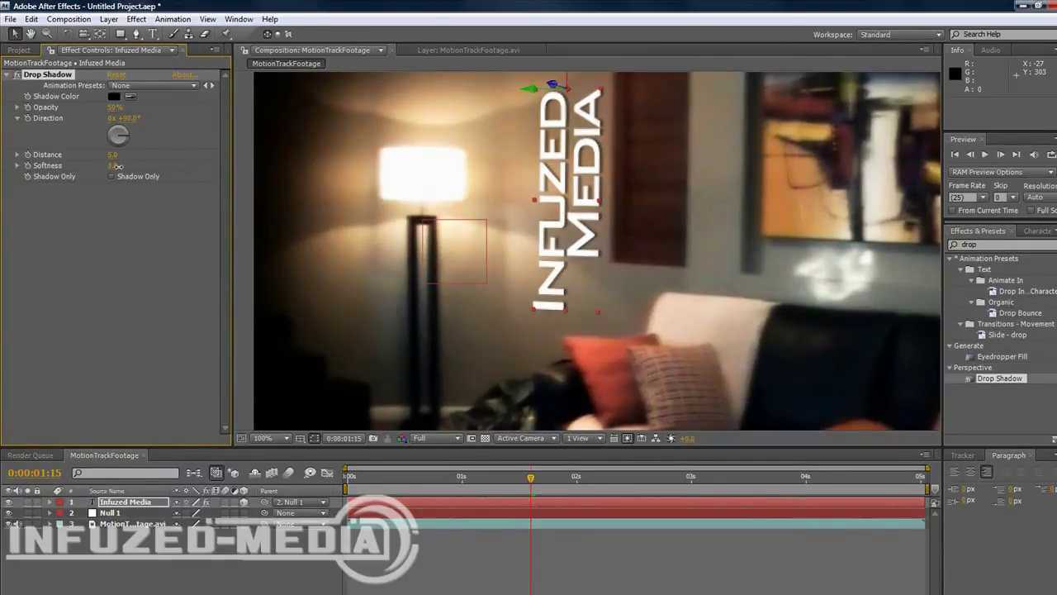
scroll(375, 187, "down", 1)
left_click(375, 186)
scroll(379, 182, "up", 1)
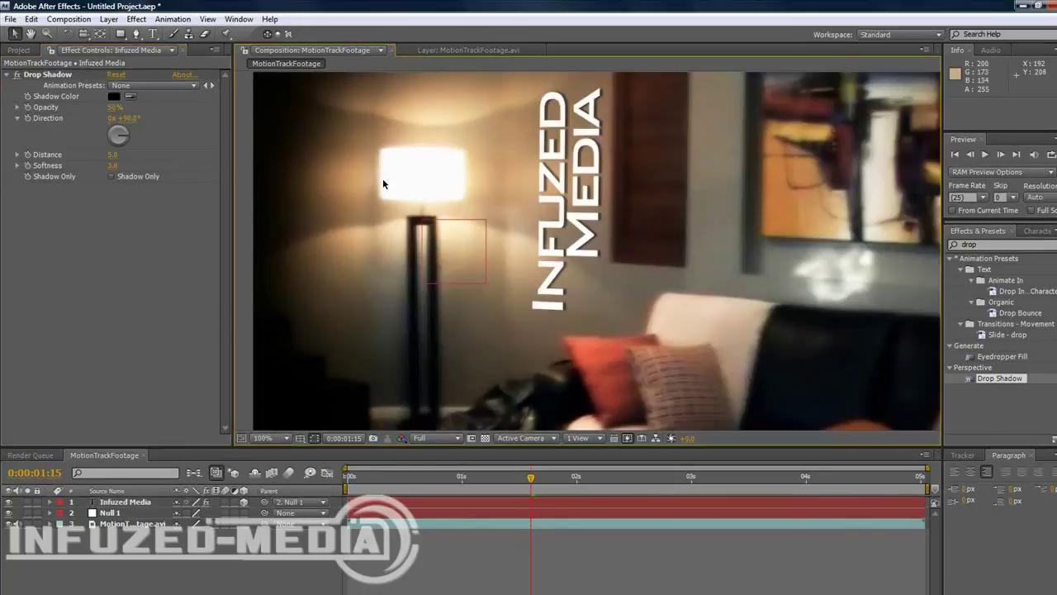
scroll(561, 166, "down", 2)
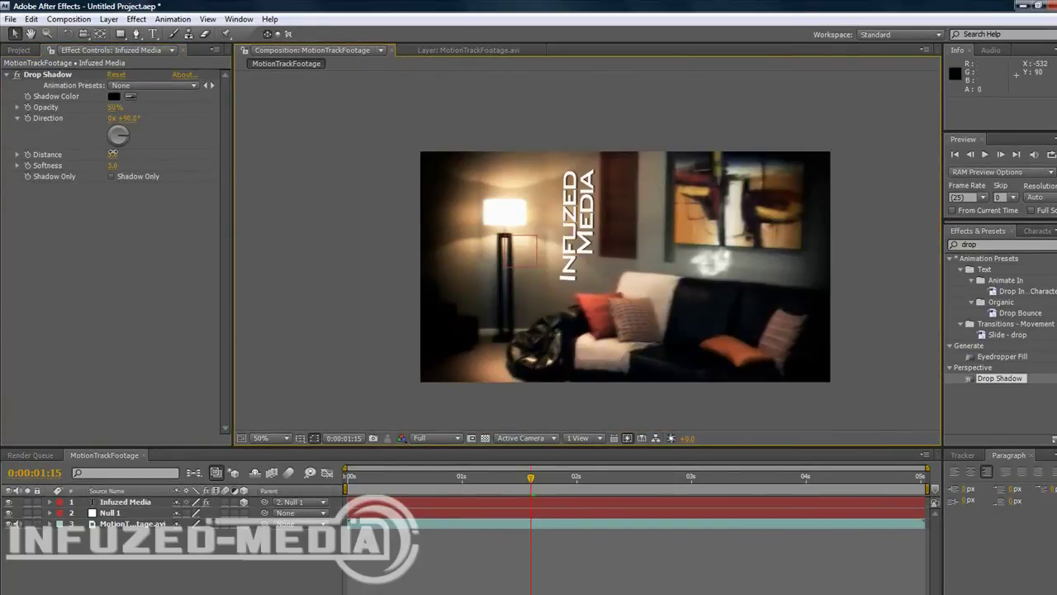
Step: Set the Drop Shadow distance to 6.0 and examine the shadow edges of the text up close
left_click(112, 154)
key("Return")
scroll(330, 275, "up", 1)
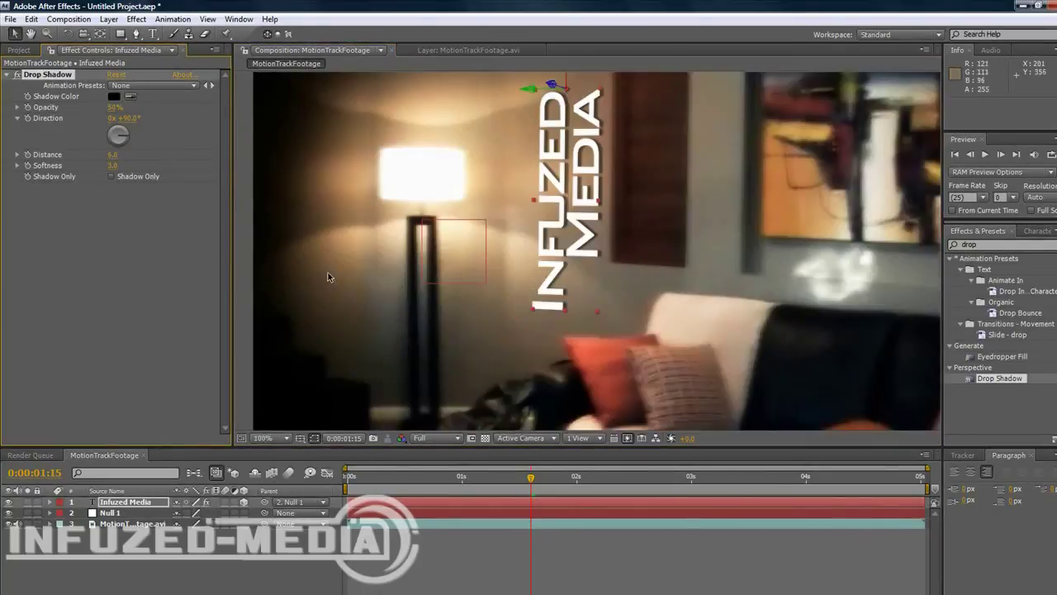
scroll(383, 233, "down", 1)
left_click(392, 215)
scroll(393, 214, "up", 2)
scroll(430, 202, "down", 1)
scroll(473, 188, "up", 1)
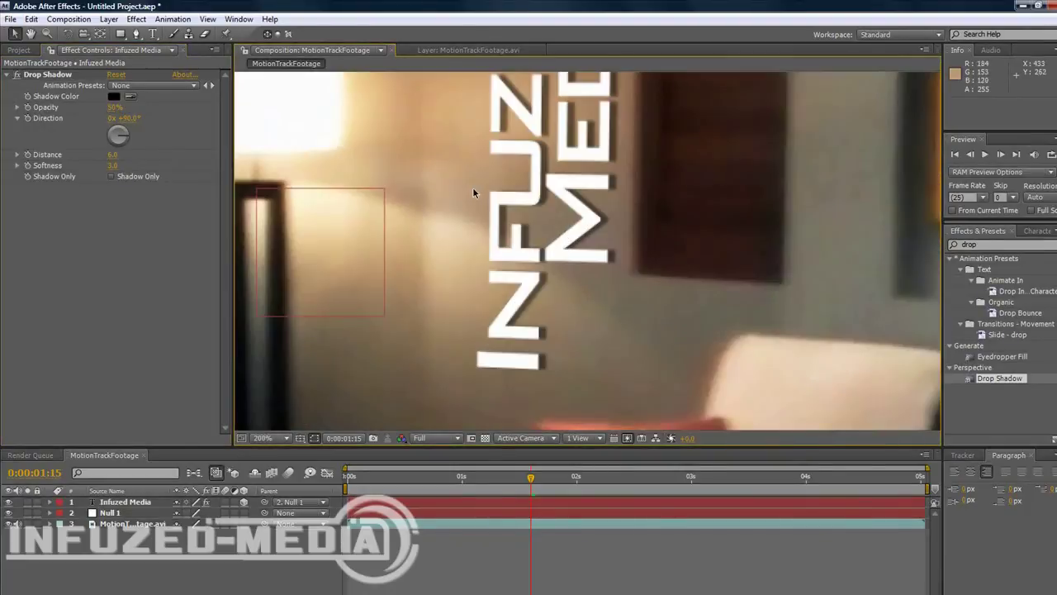
scroll(472, 188, "down", 1)
left_click_drag(605, 150, 583, 212)
scroll(583, 212, "down", 2)
scroll(583, 213, "up", 2)
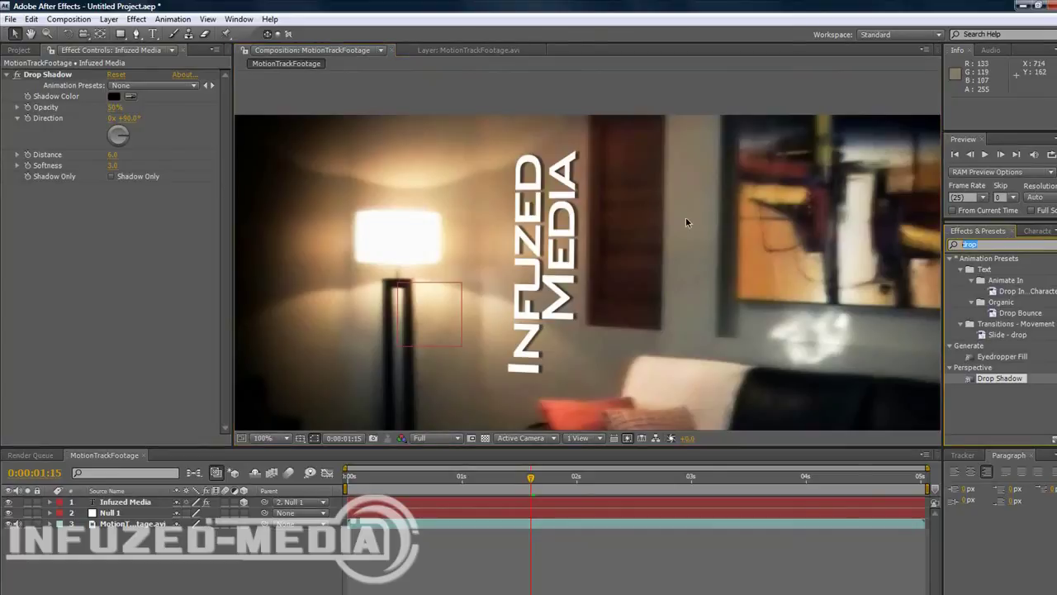
Step: Search the effects for "glow" and apply the Stylize Glow effect to the Infuzed Media text
type("ramp")
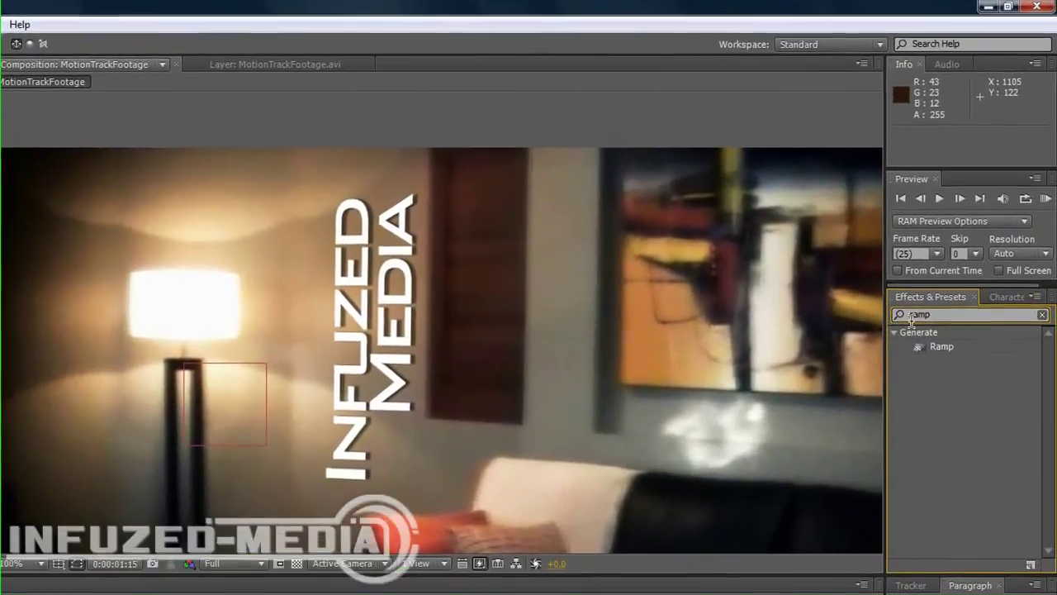
left_click_drag(983, 245, 950, 245)
type("glo")
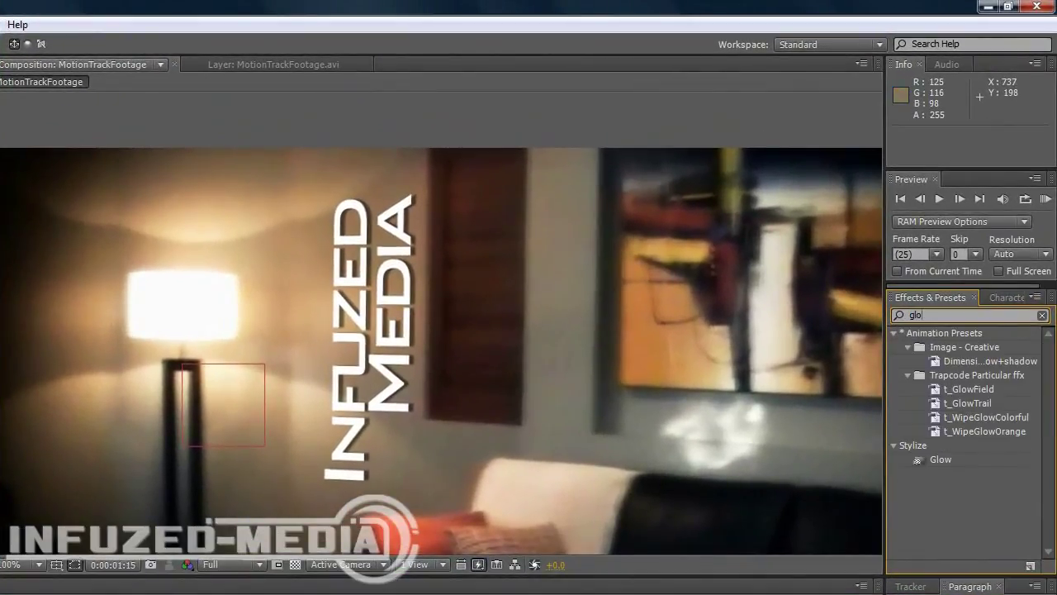
type("w")
left_click_drag(939, 459, 318, 336)
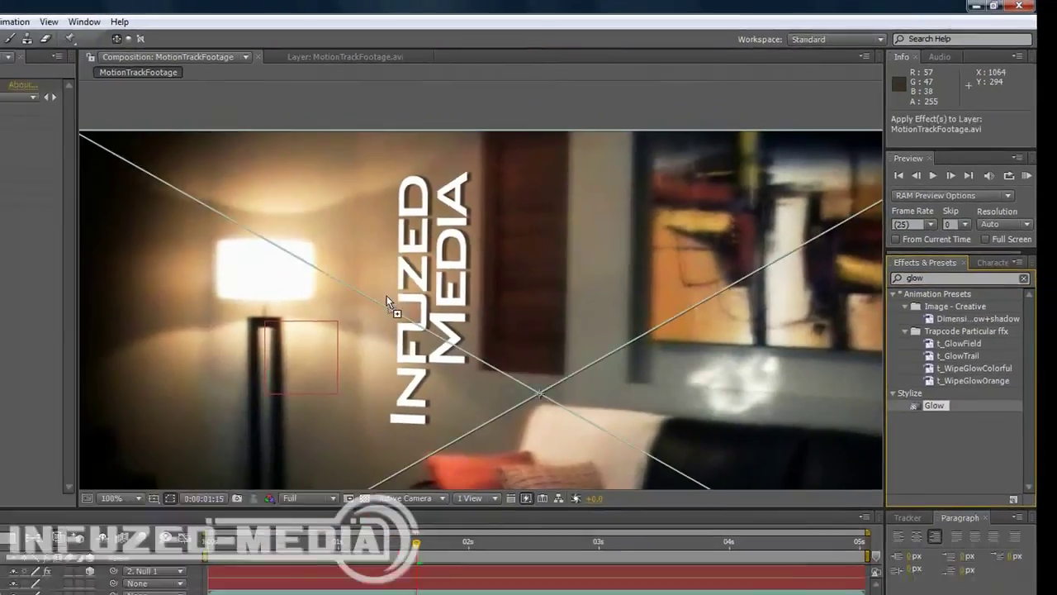
left_click_drag(387, 296, 388, 297)
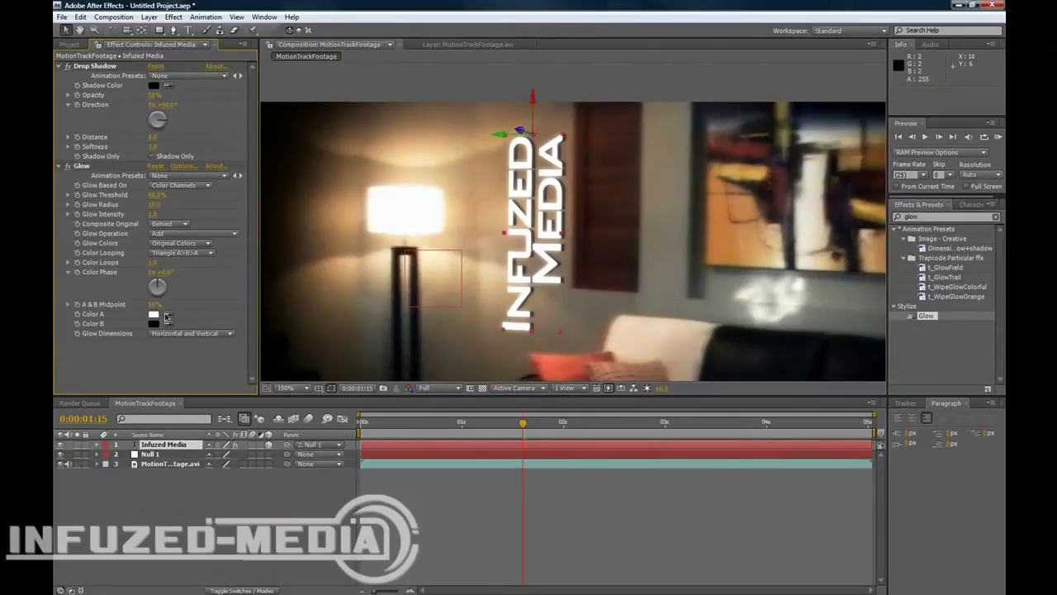
Step: Set the Glow's Color A to black and its Glow Colors option to A & B Colors
left_click(155, 314)
left_click(410, 370)
left_click(640, 226)
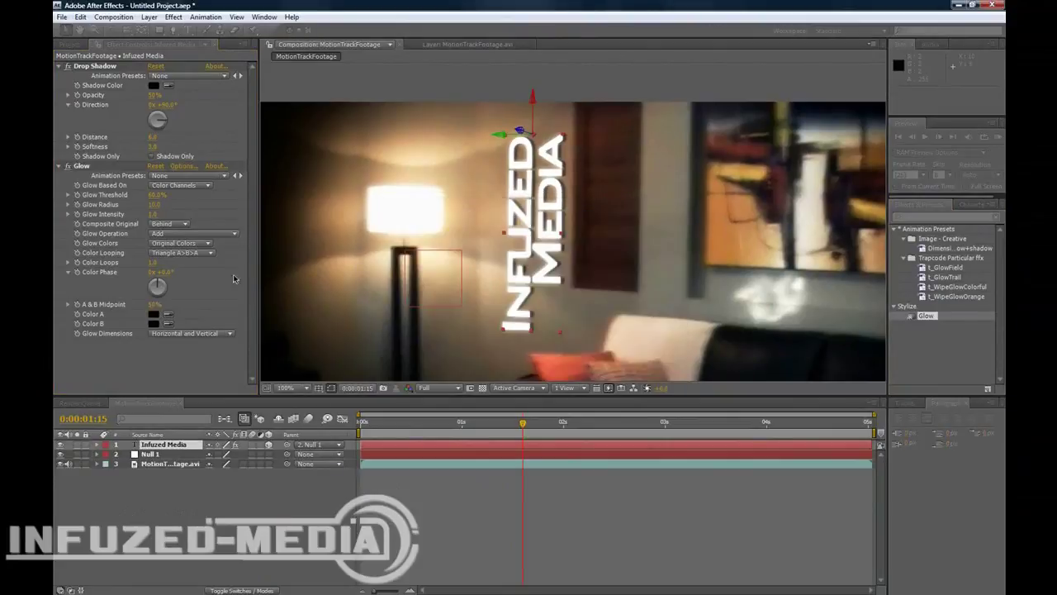
left_click(178, 242)
left_click(188, 259)
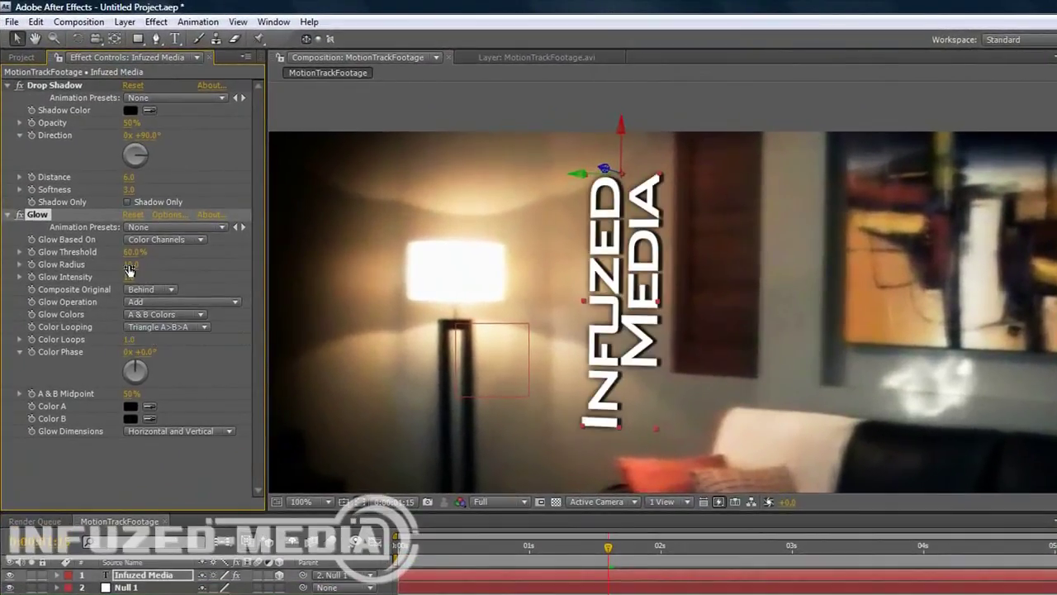
Step: Set the Glow radius to 16.0 and the Glow intensity to 2.0
left_click_drag(131, 276, 202, 271)
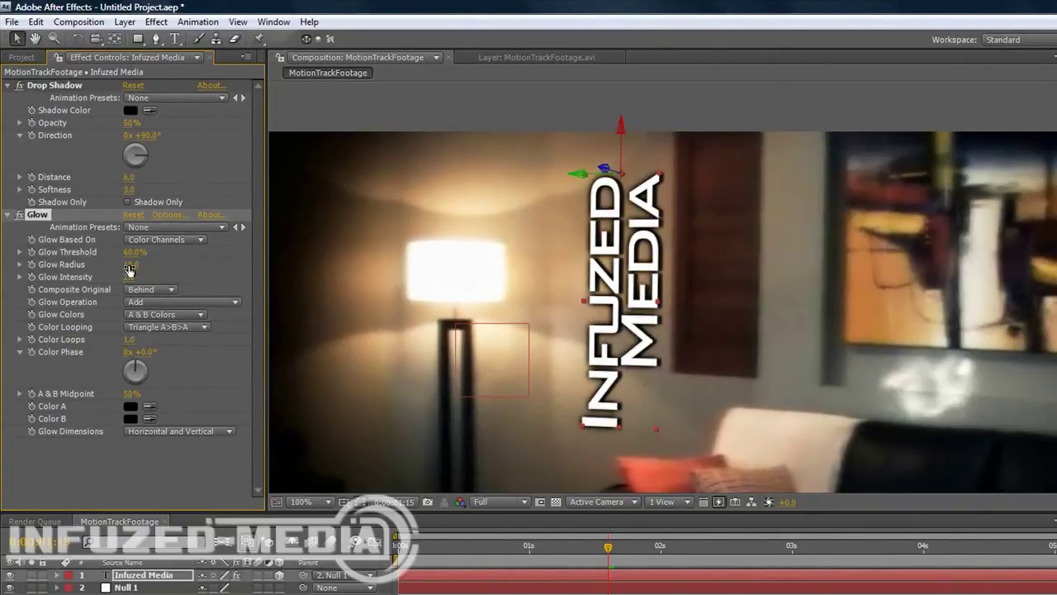
left_click_drag(129, 269, 132, 266)
left_click(351, 174)
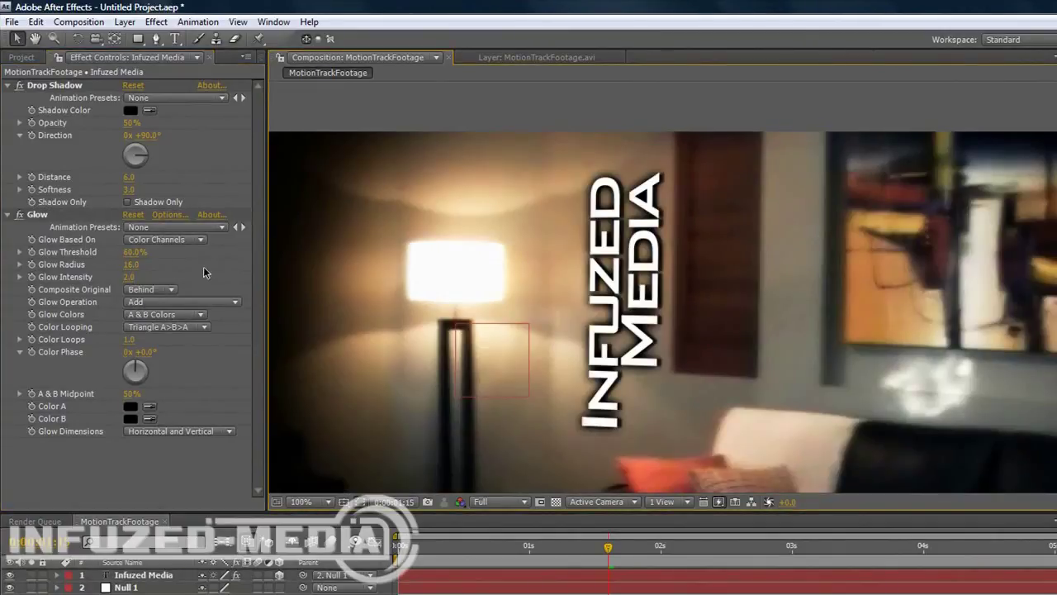
scroll(437, 277, "down", 1)
key("period")
Step: Set the Drop Shadow distance to 11.0 and softness to 9.0 on the Infuzed Media text
left_click(56, 85)
mouse_move(129, 179)
left_mouse_down()
mouse_move(140, 178)
mouse_move(126, 190)
left_mouse_up()
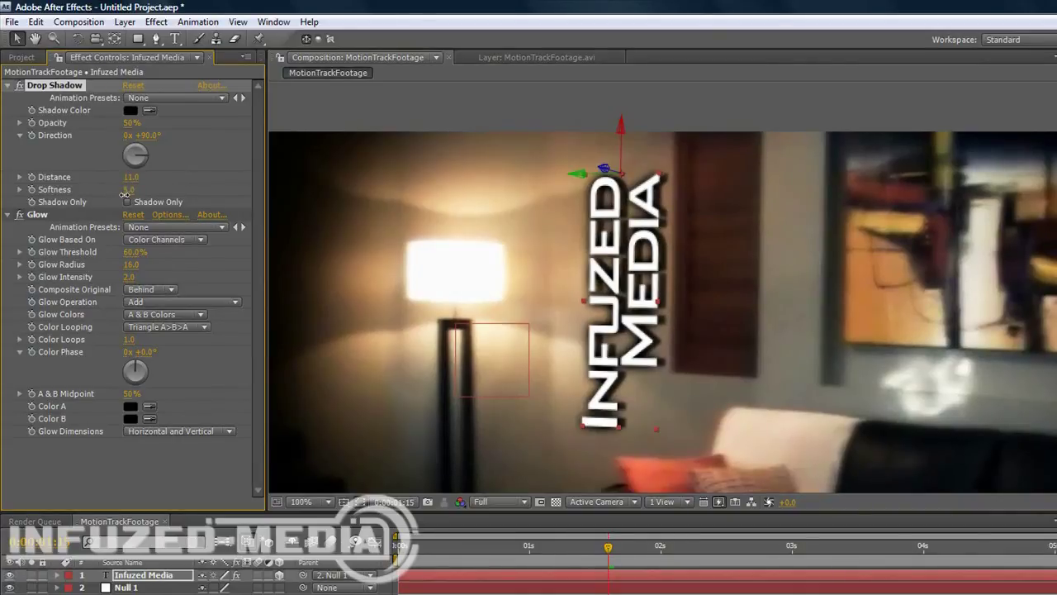
left_click_drag(127, 198, 132, 193)
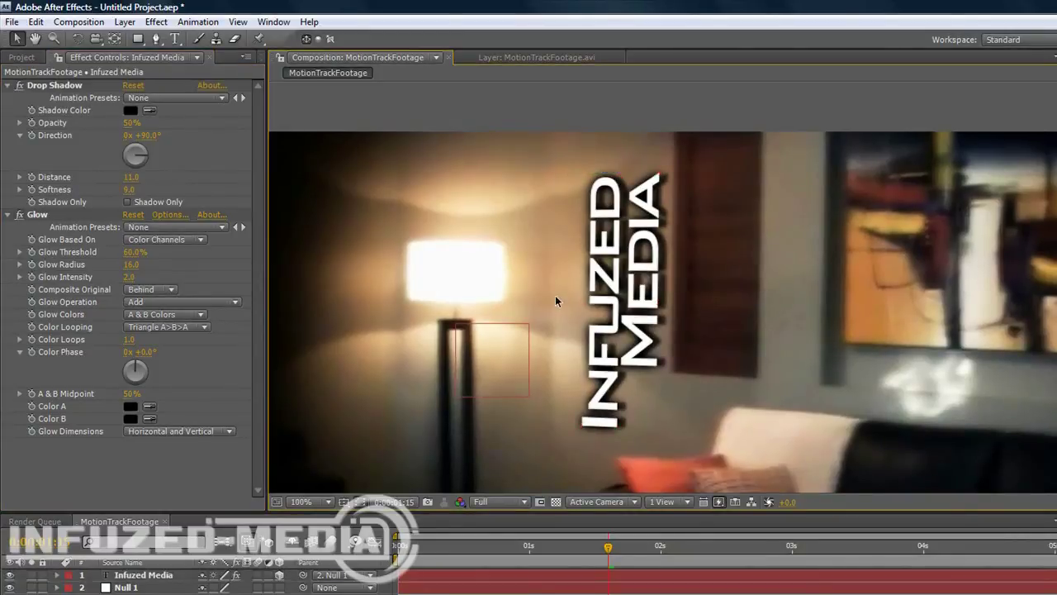
scroll(556, 302, "down", 3)
scroll(570, 318, "up", 1)
scroll(571, 315, "up", 1)
Step: Scrub to 0:00:01:23 and examine the text's dark glow and shadow against the wall at several magnifications
left_click_drag(518, 550, 486, 558)
left_click(641, 547)
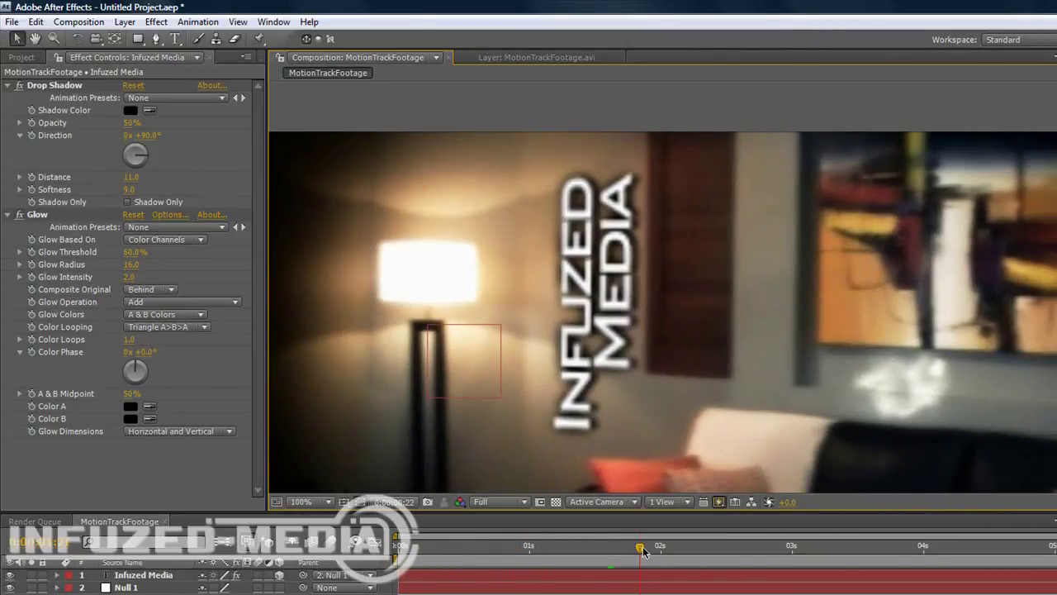
left_click(654, 548)
scroll(609, 413, "down", 2)
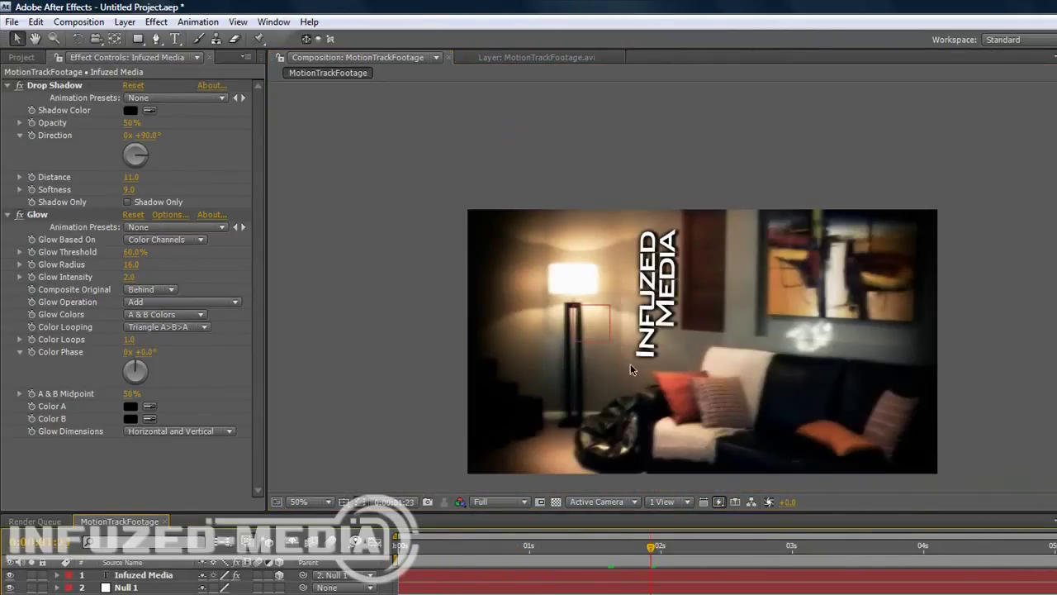
left_click(337, 294)
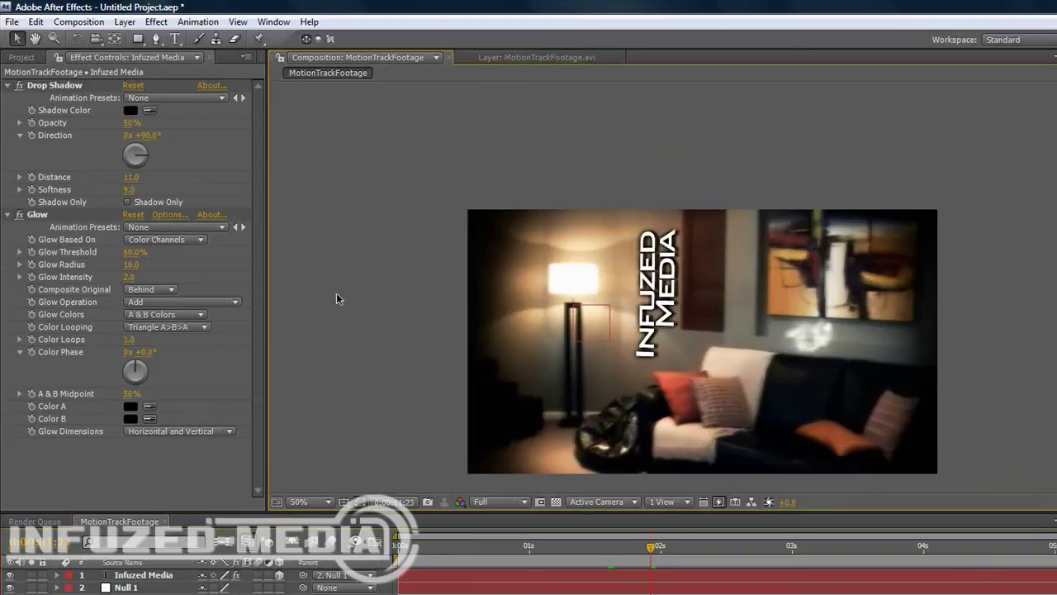
left_click_drag(404, 286, 380, 229)
scroll(485, 242, "down", 1)
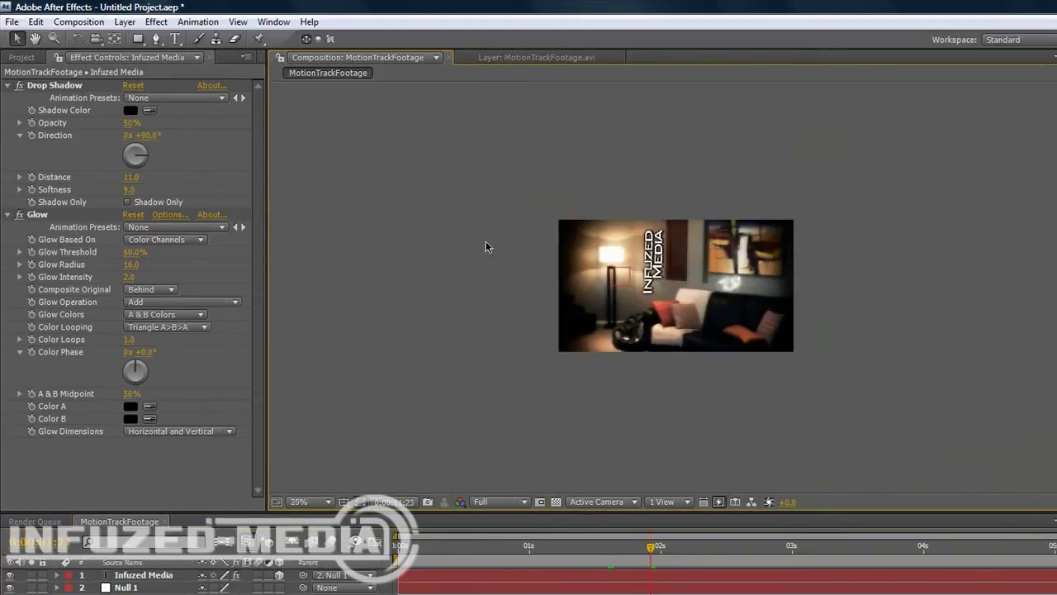
scroll(497, 240, "up", 1)
scroll(408, 208, "up", 1)
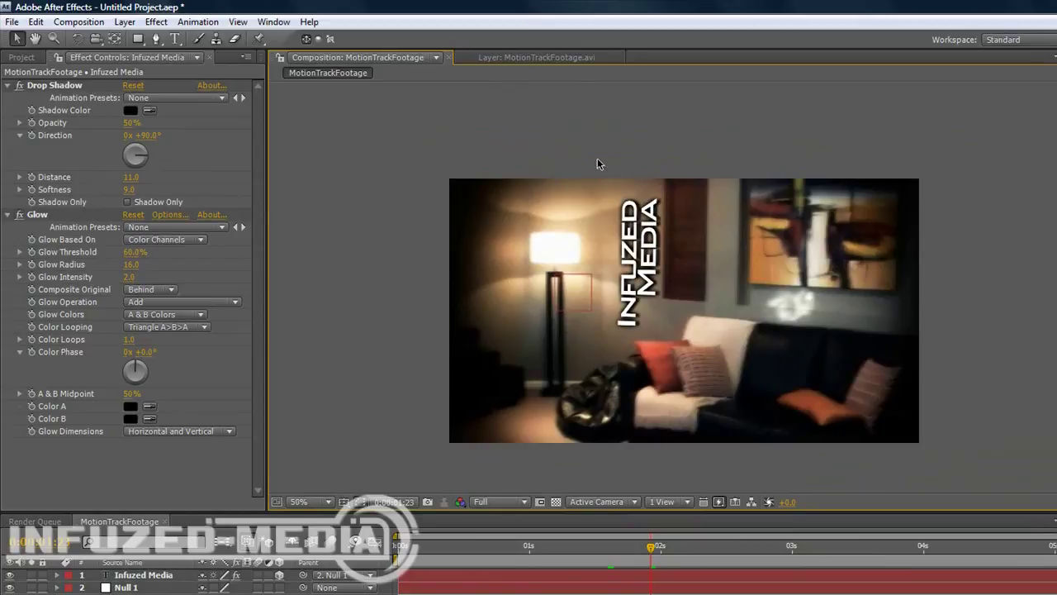
key("slash")
key("comma")
key("period")
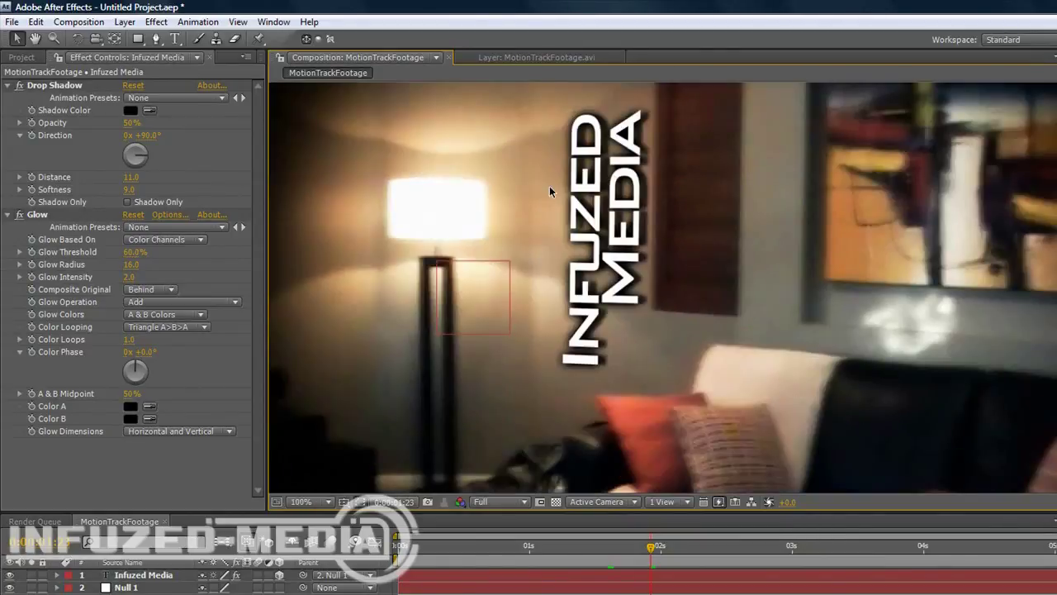
key("comma")
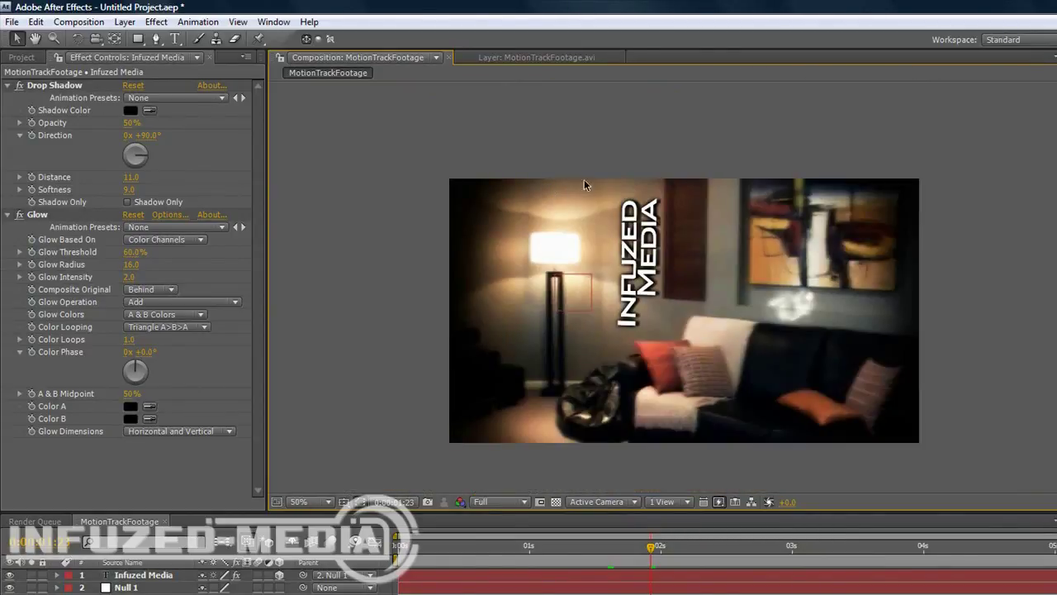
Step: Scrub through the composition to 0:00:03:03 and inspect the tracked text and its shadow up close
left_click_drag(658, 554, 519, 547)
left_click(568, 536)
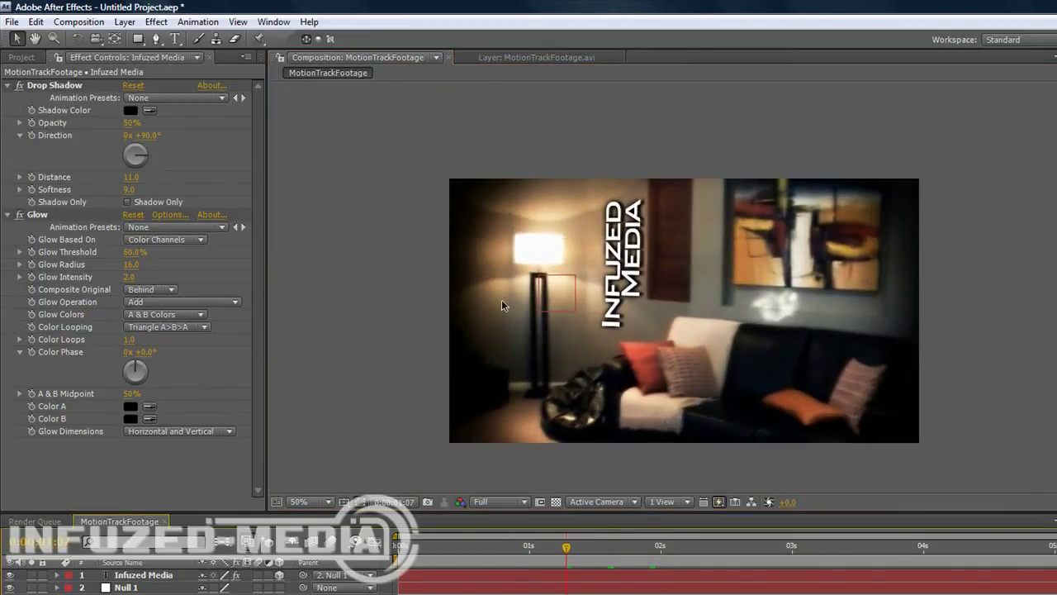
left_click_drag(699, 552, 808, 547)
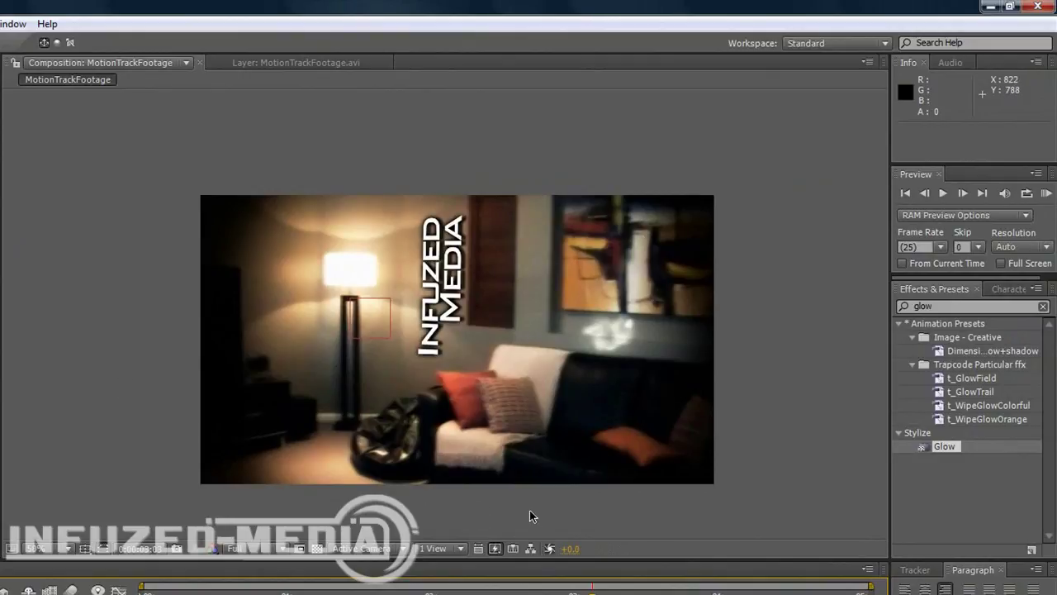
left_click(160, 341)
scroll(160, 340, "up", 3)
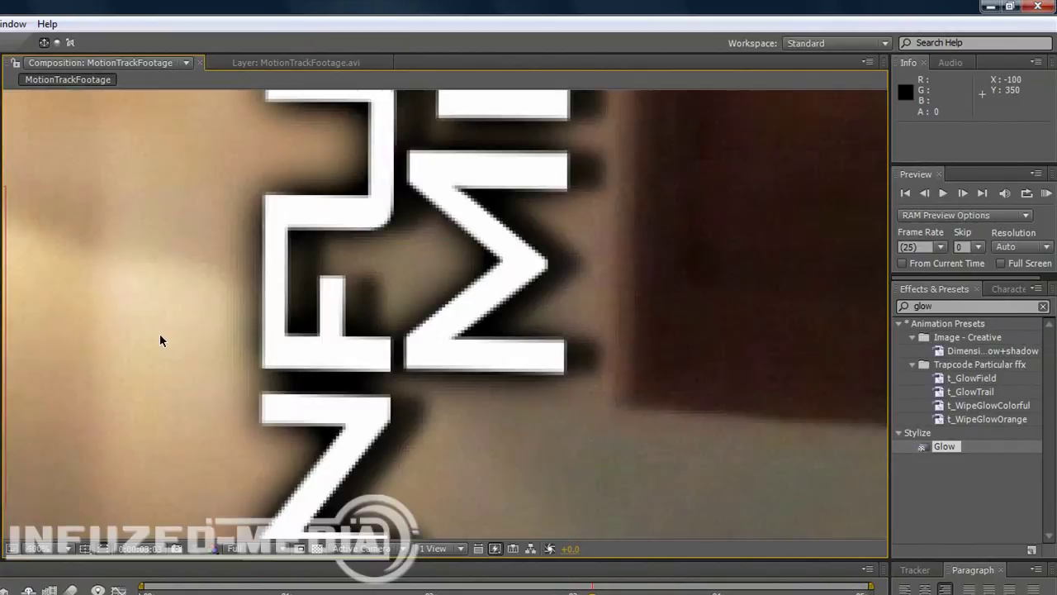
key("comma")
key("comma")
key("comma")
key("comma")
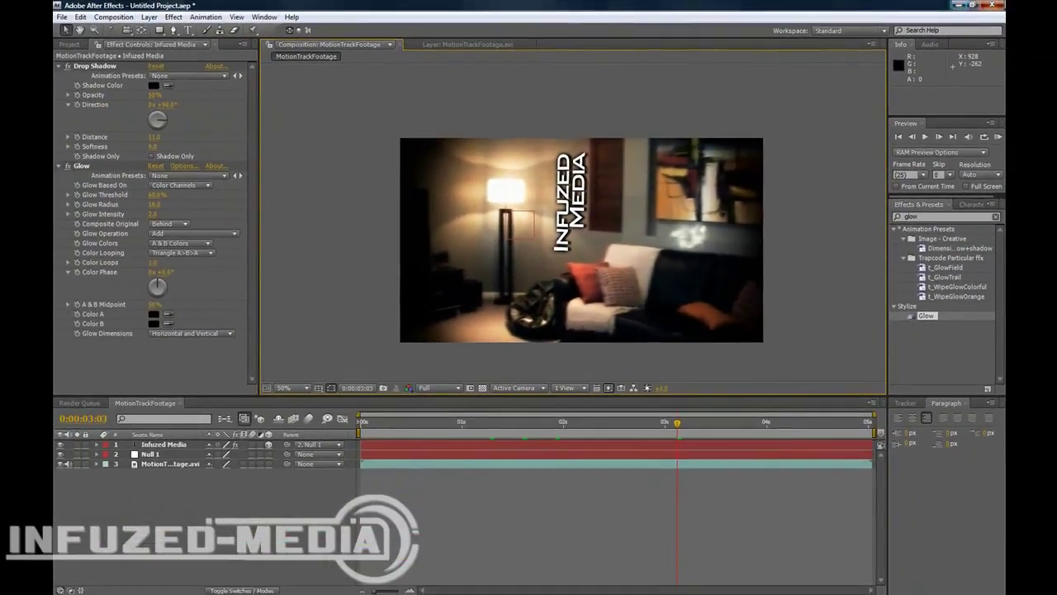
Step: Minimize the After Effects window to show the desktop
key("ctrl+q")
left_click(608, 322)
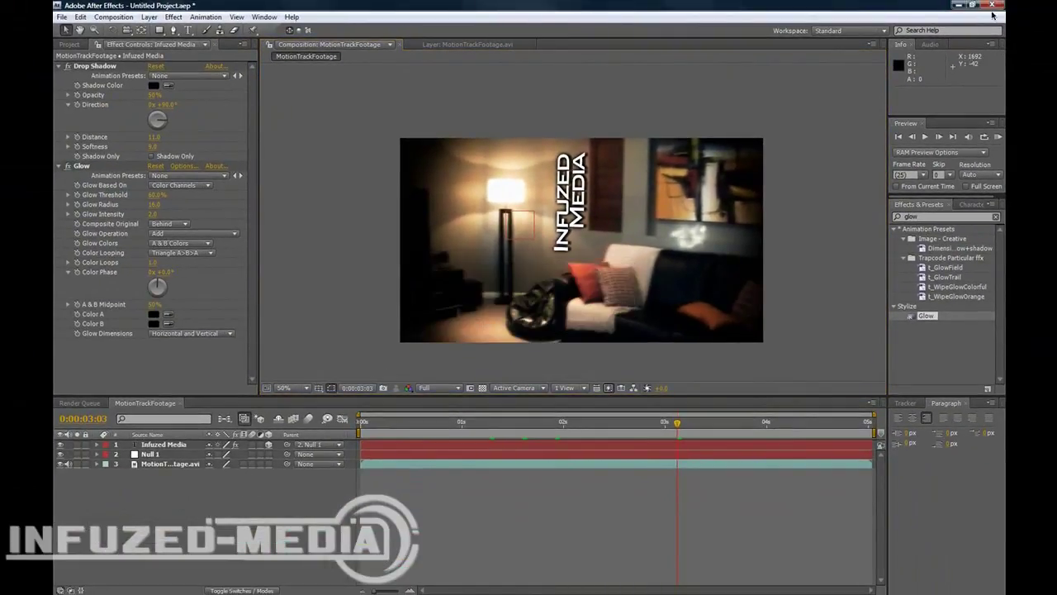
left_click(959, 5)
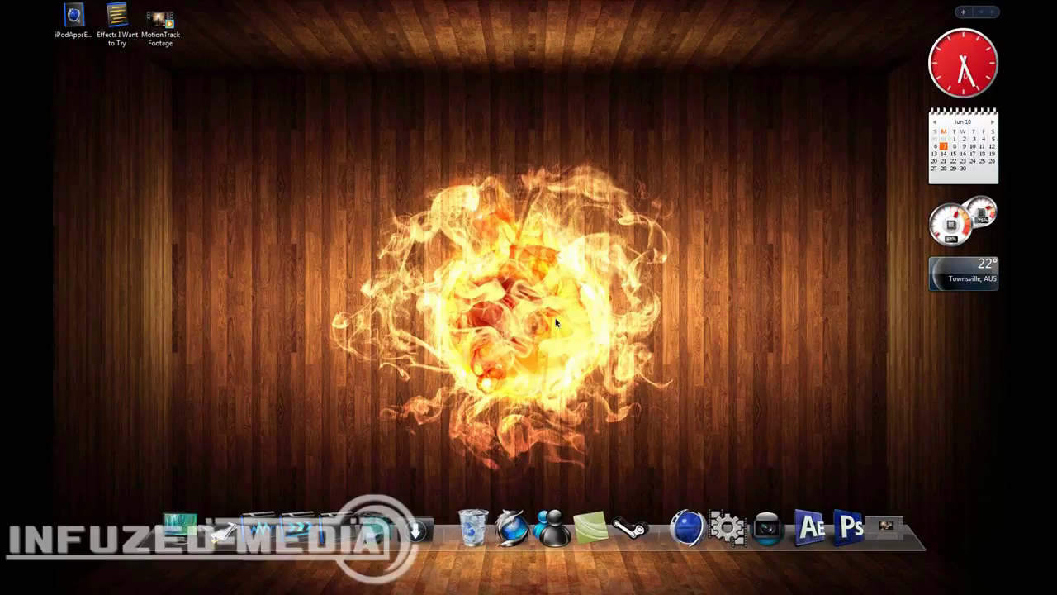